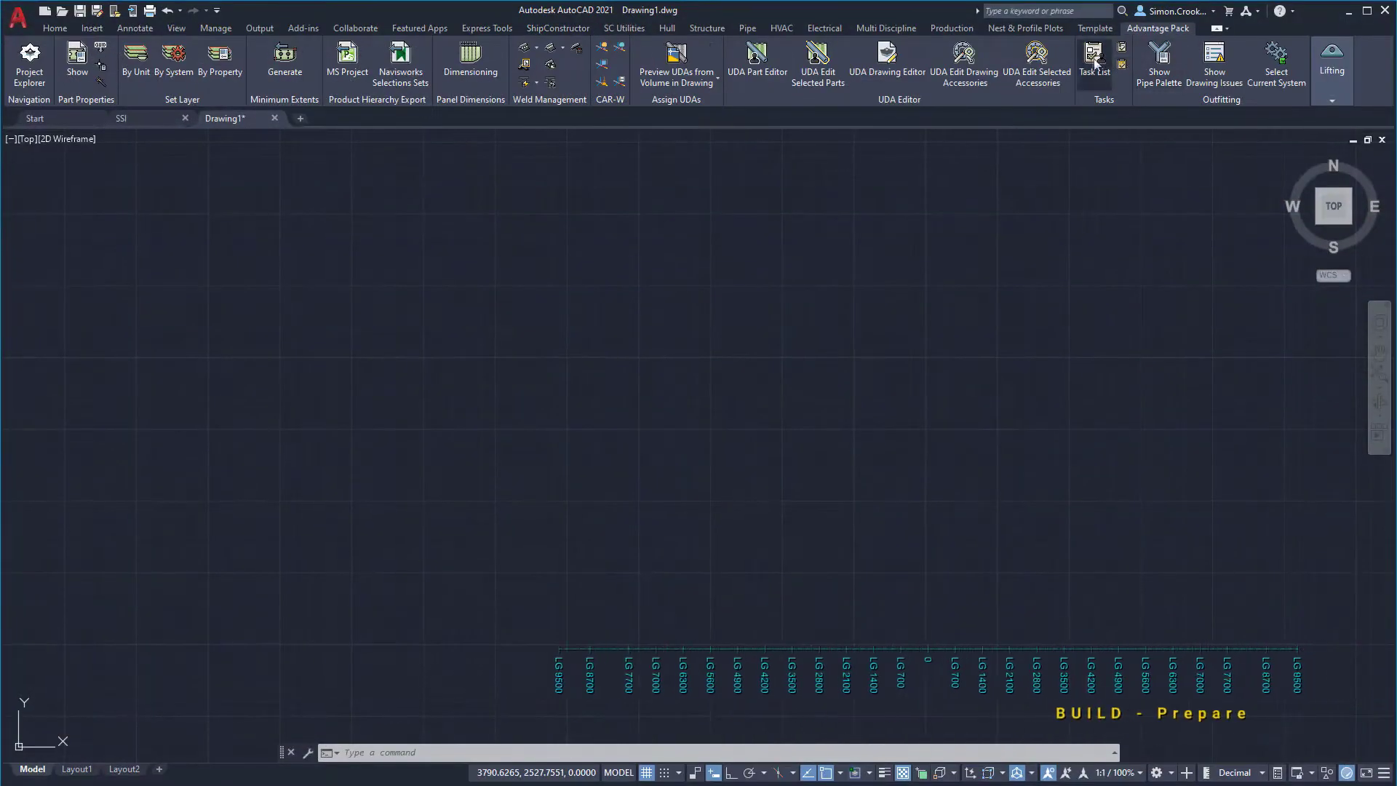
Make task 09's subtask 'Create PWBS and assign Parts' the active task
{"action": "left_click", "coordinate": [1095, 62]}
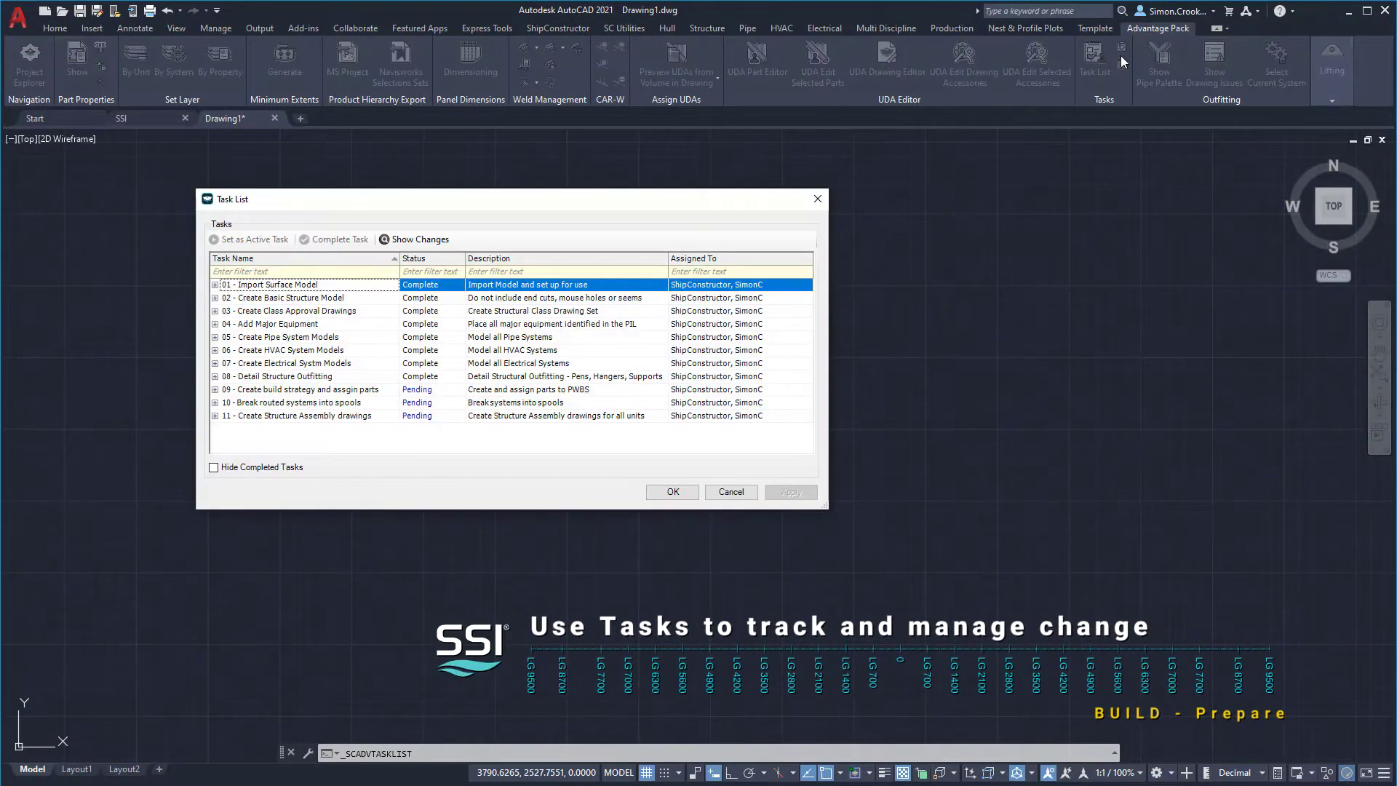
{"action": "left_click", "coordinate": [214, 390]}
{"action": "left_click", "coordinate": [370, 404]}
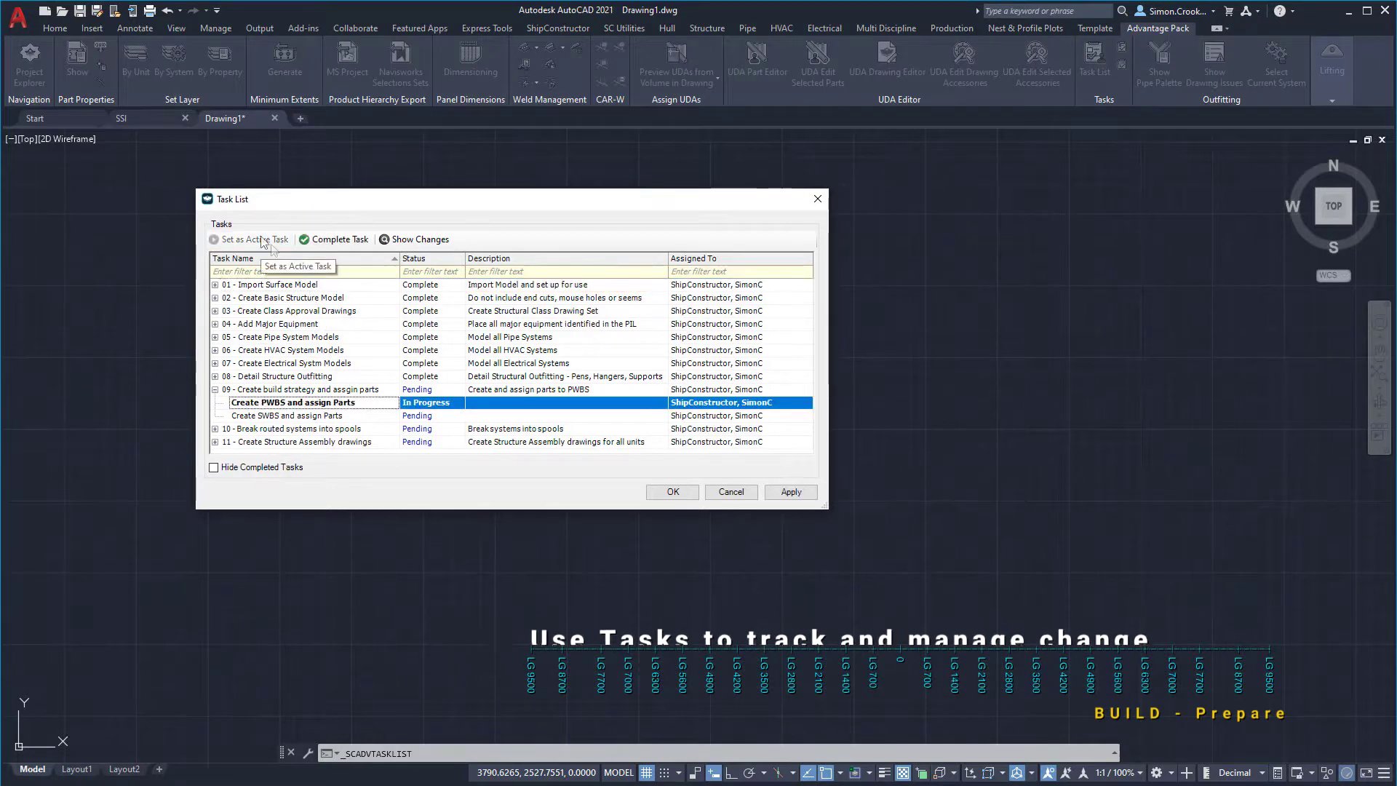
{"action": "left_click", "coordinate": [673, 492]}
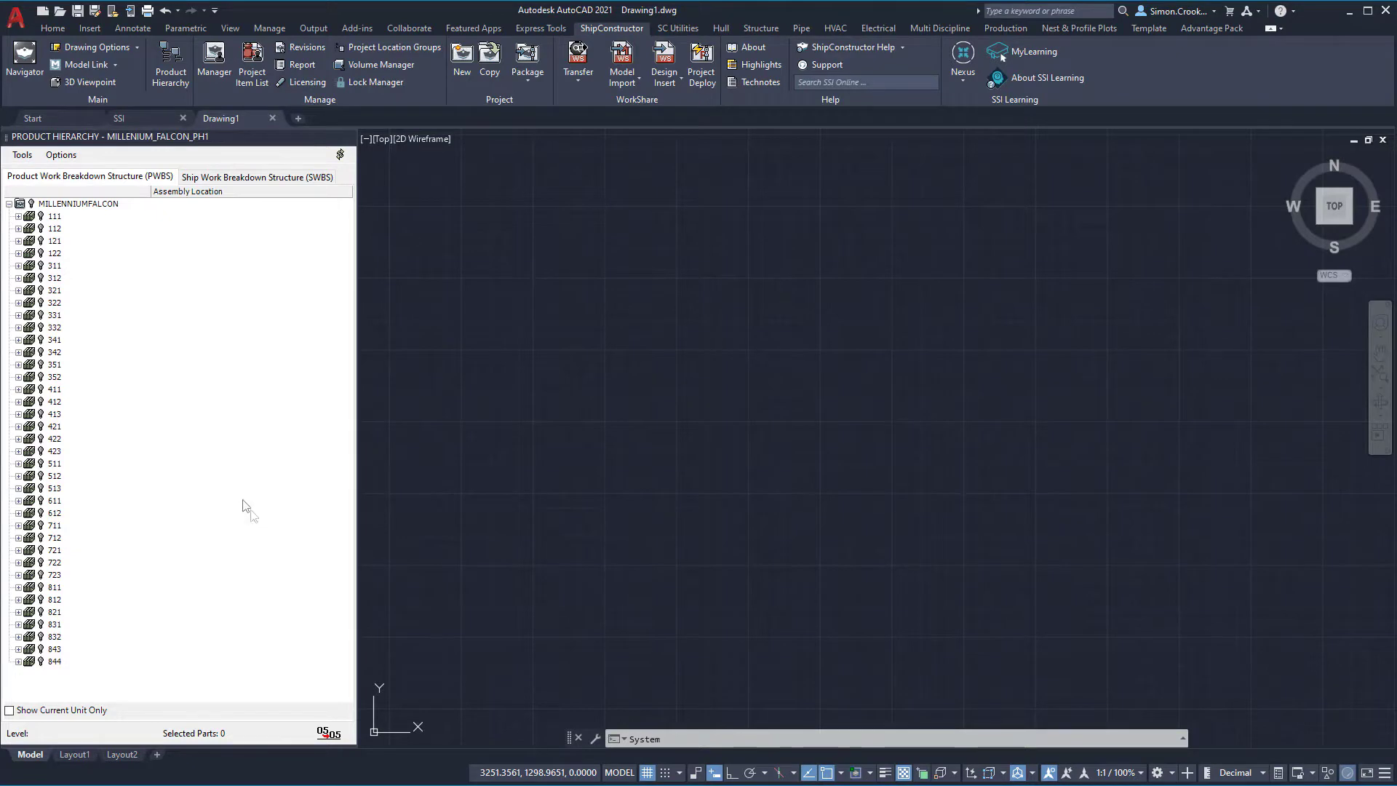
Expand unit 122 in the PWBS tree to inspect its contents, then collapse it
{"action": "left_click", "coordinate": [18, 253]}
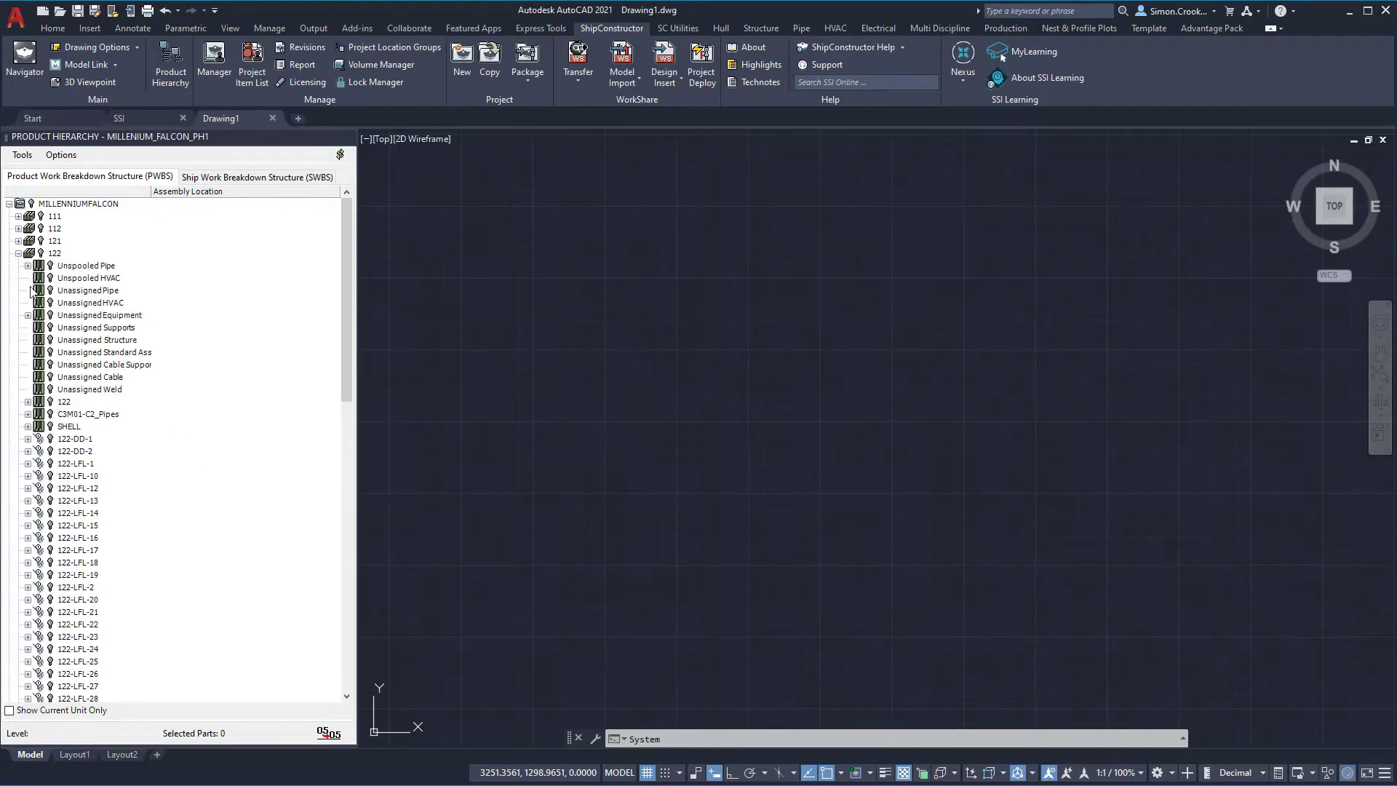
{"action": "scroll", "coordinate": [148, 443], "scroll_direction": "down", "scroll_amount": 4}
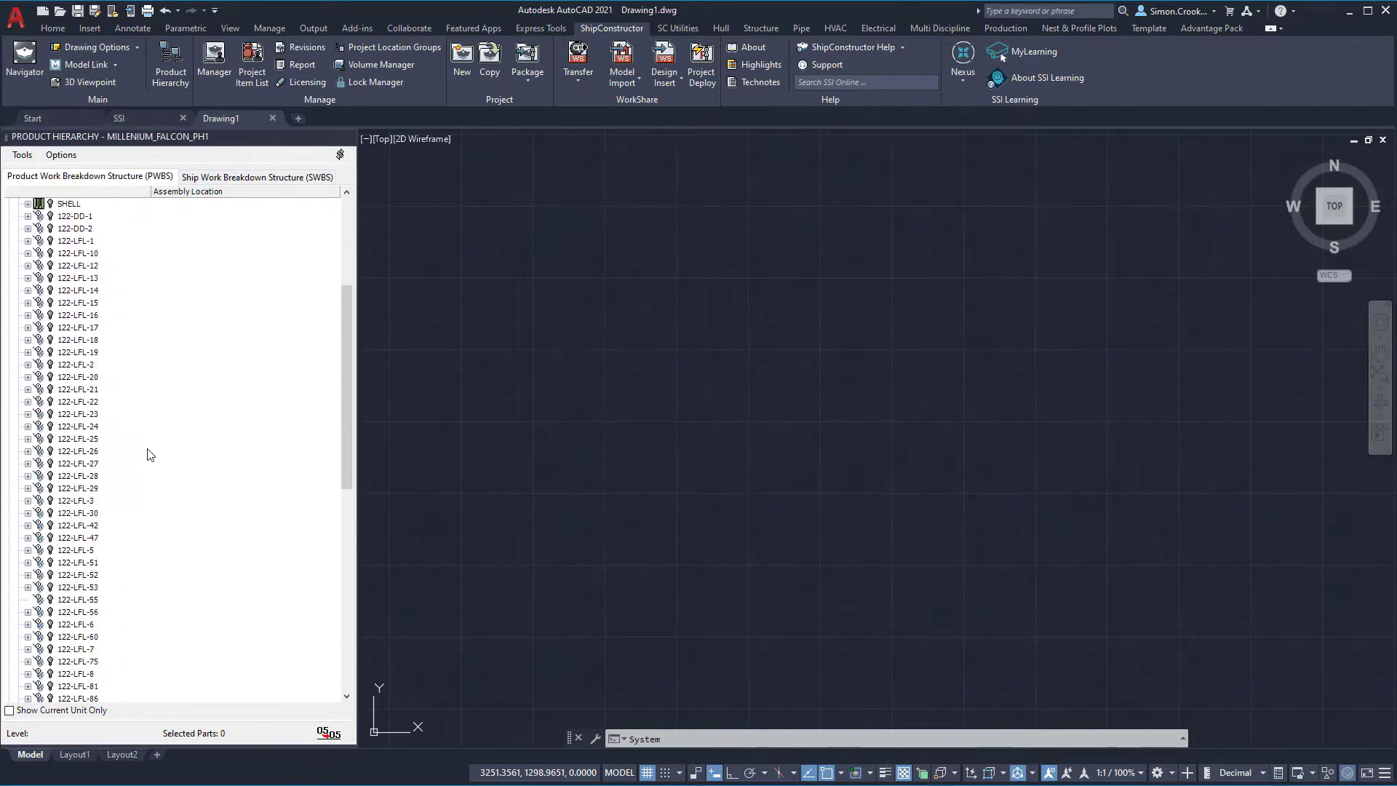
{"action": "scroll", "coordinate": [151, 456], "scroll_direction": "up", "scroll_amount": 5}
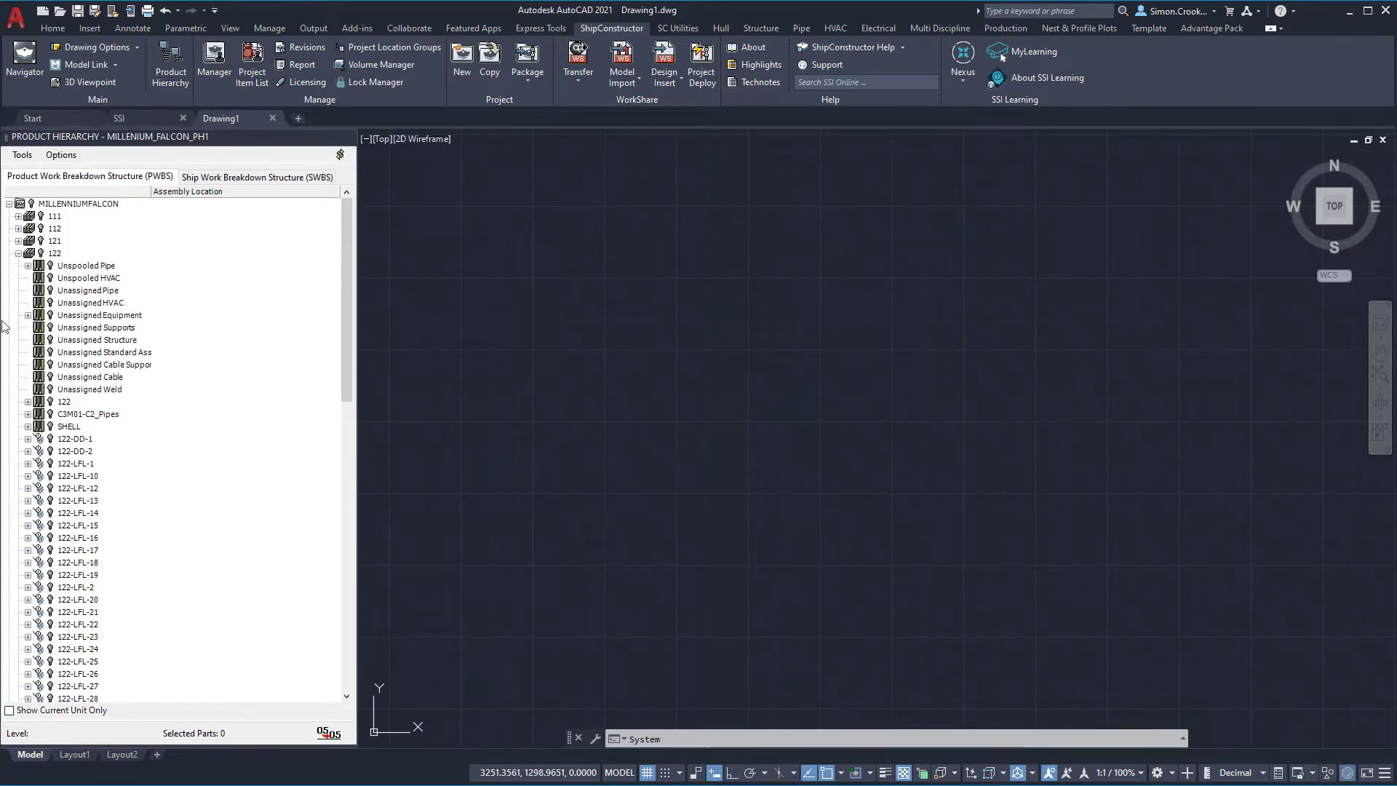
{"action": "left_click", "coordinate": [19, 253]}
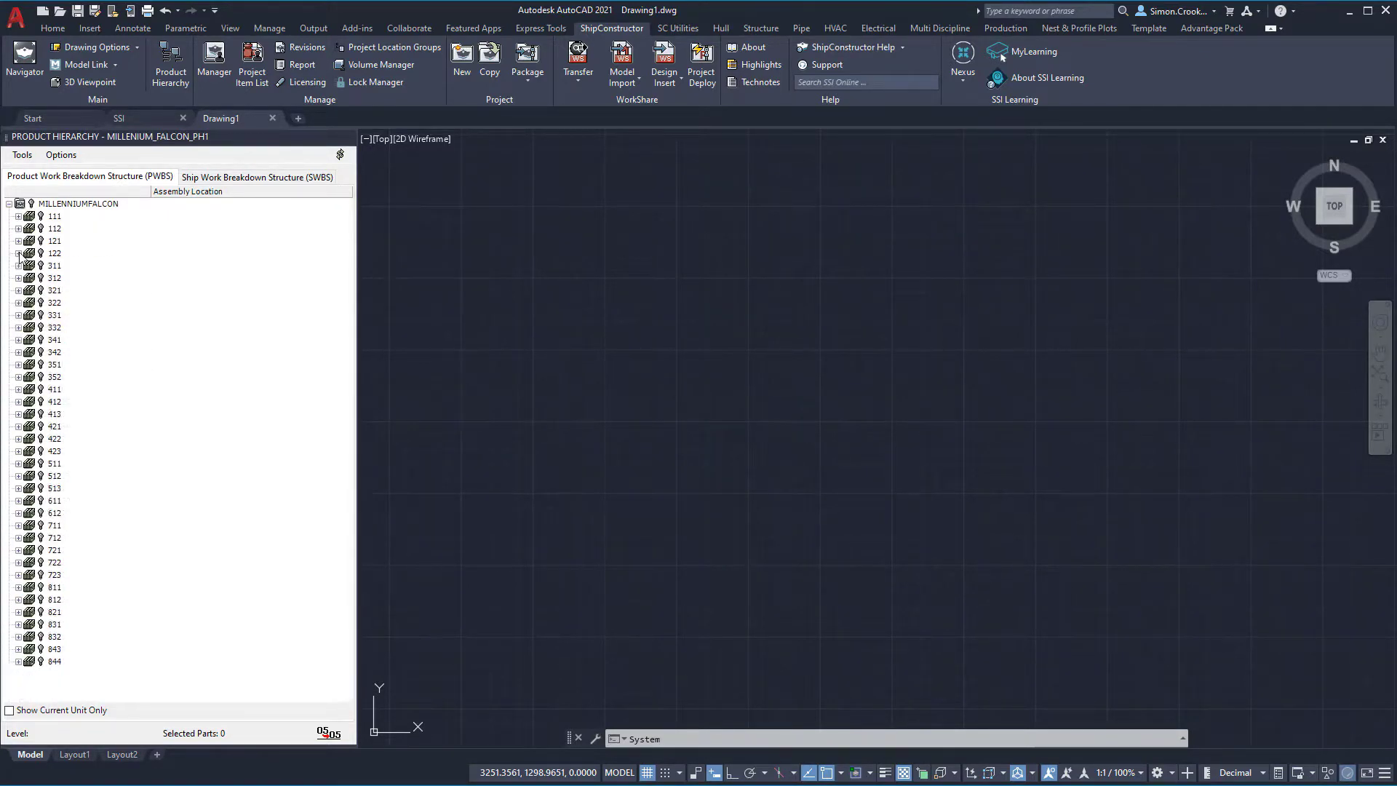
In the SWBS tree, expand 100 Hull Structure, 500 Auxiliary Systems and 501 General Arrangement
{"action": "left_click", "coordinate": [266, 179]}
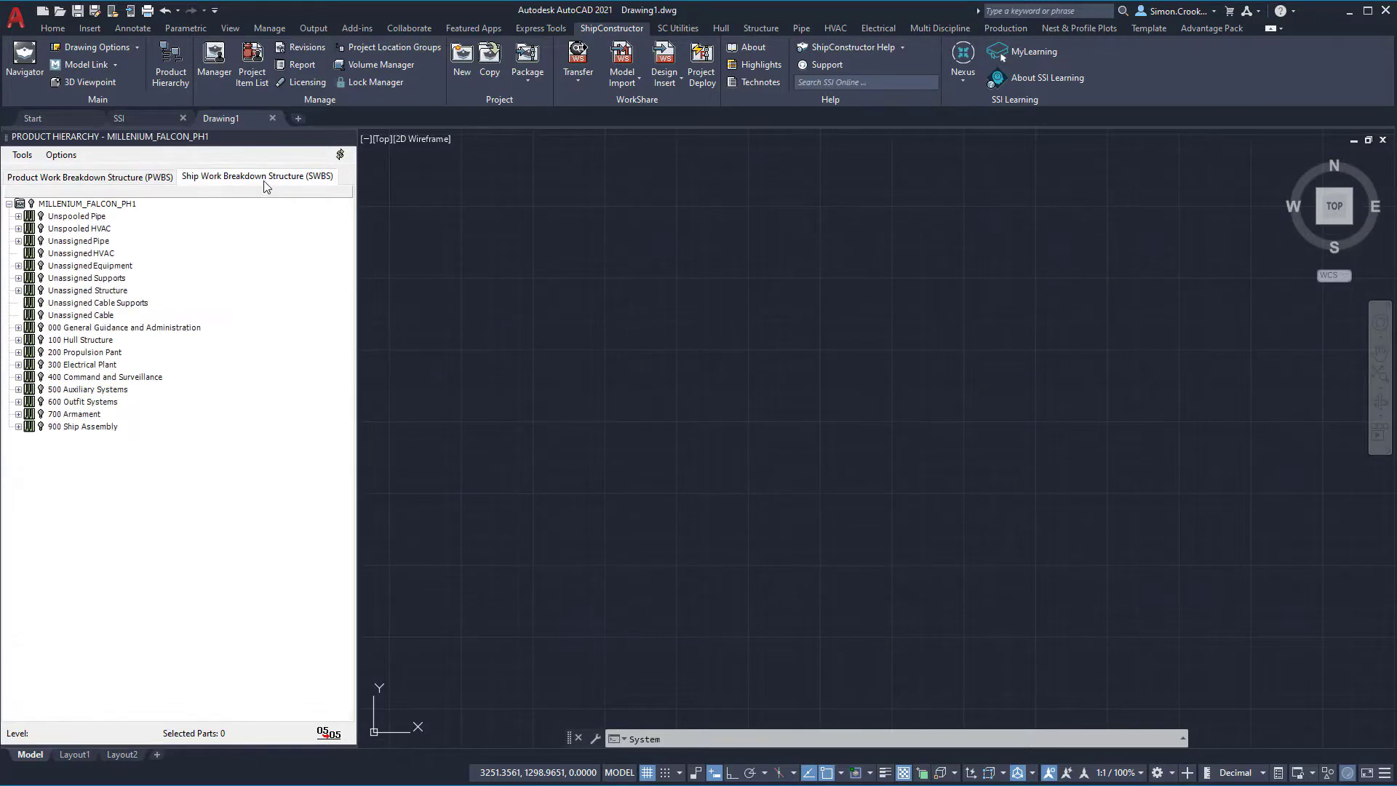
{"action": "left_click", "coordinate": [18, 340]}
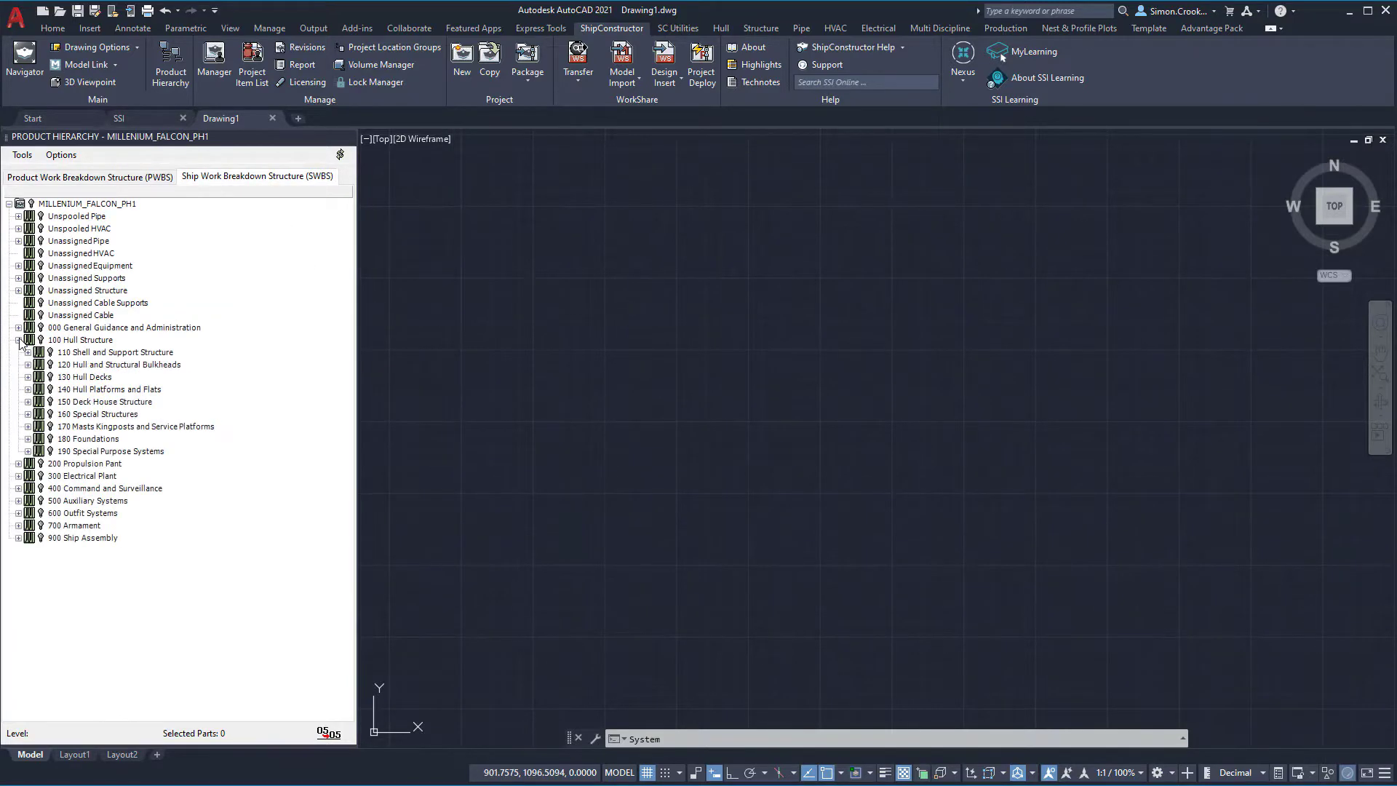
{"action": "left_click", "coordinate": [19, 500]}
{"action": "left_click", "coordinate": [28, 513]}
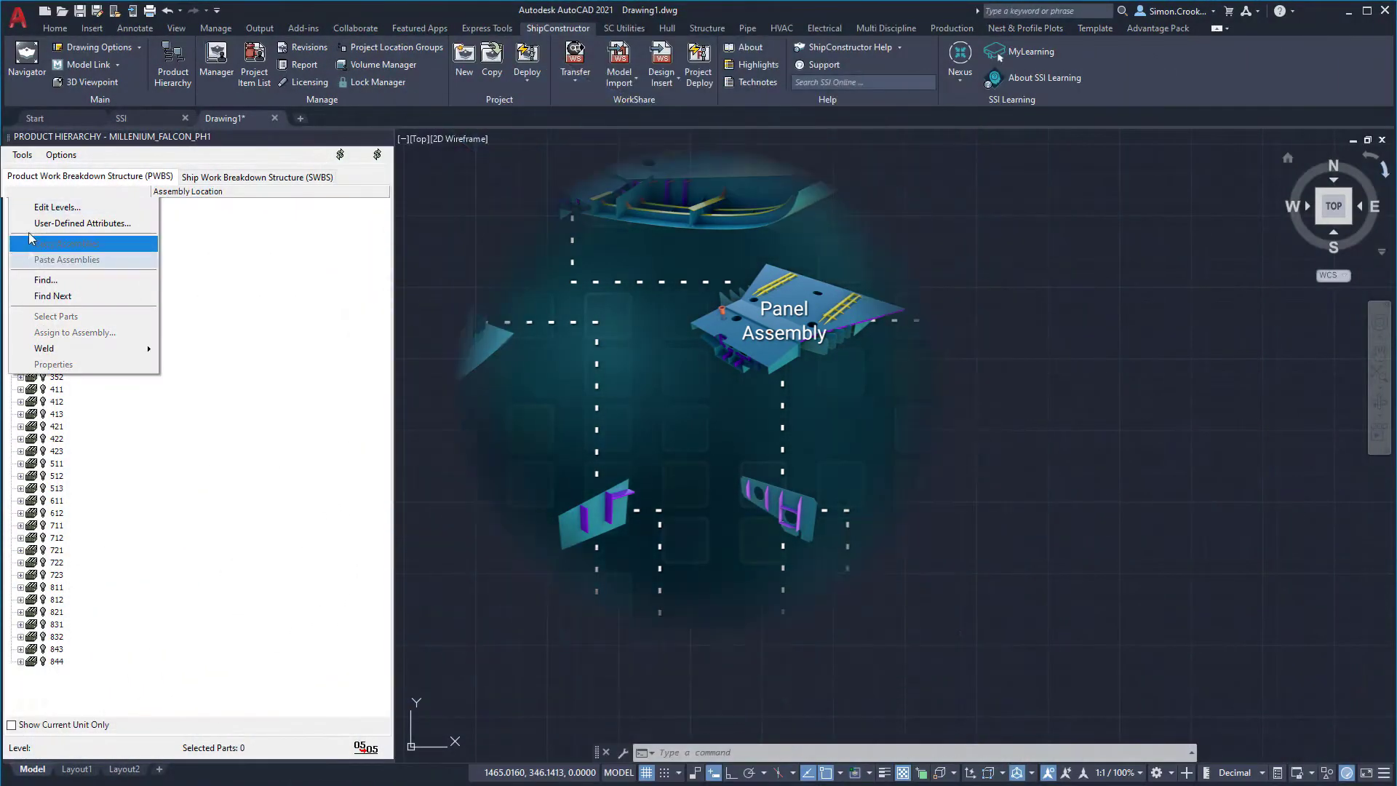
Open Edit Levels for the PRIMARY hierarchy from the PWBS root
{"action": "left_click", "coordinate": [45, 207]}
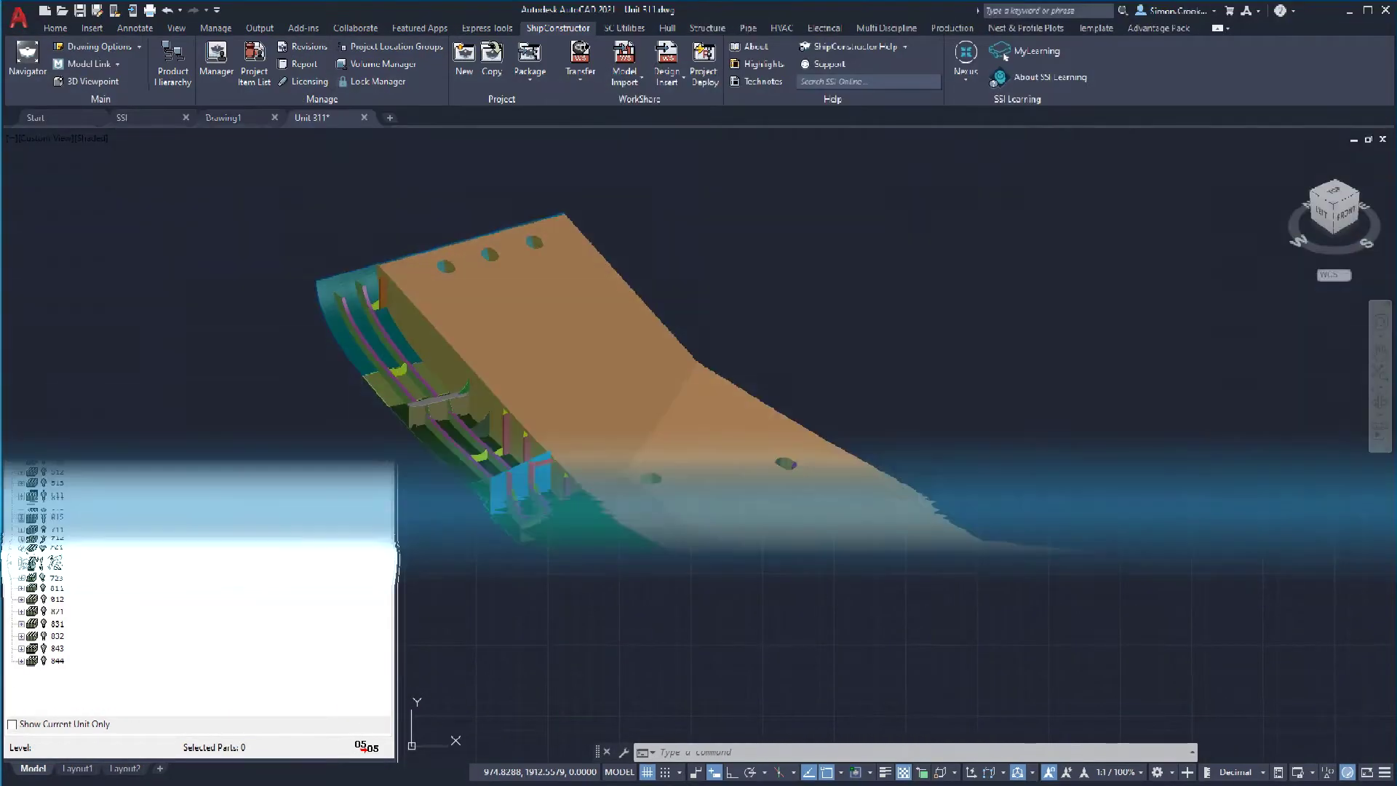
Orbit Unit 311, isolate one deck panel with its stiffeners, and save the drawing
{"action": "mouse_move", "coordinate": [640, 582]}
{"action": "left_mouse_down"}
{"action": "mouse_move", "coordinate": [693, 598]}
{"action": "mouse_move", "coordinate": [462, 608]}
{"action": "left_mouse_up"}
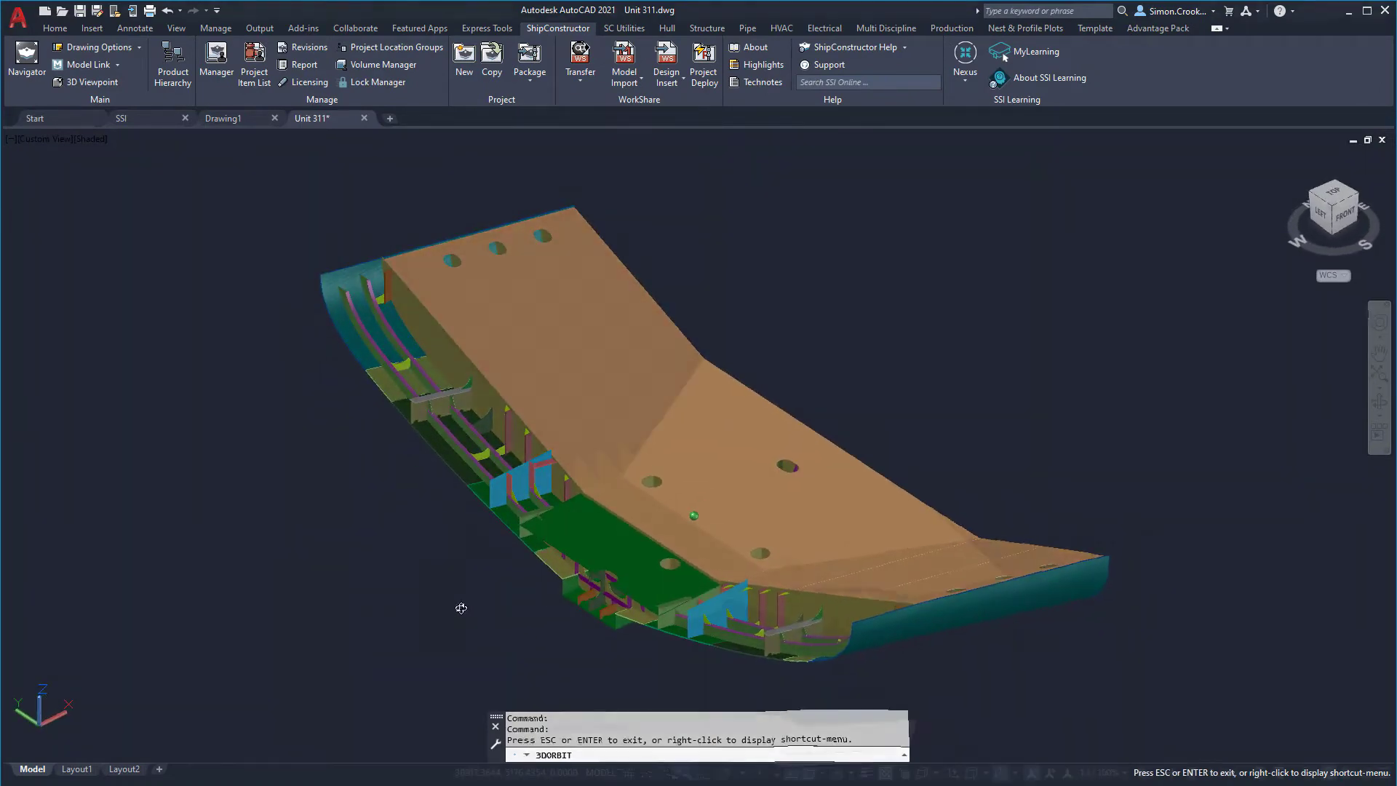
{"action": "left_click", "coordinate": [172, 72]}
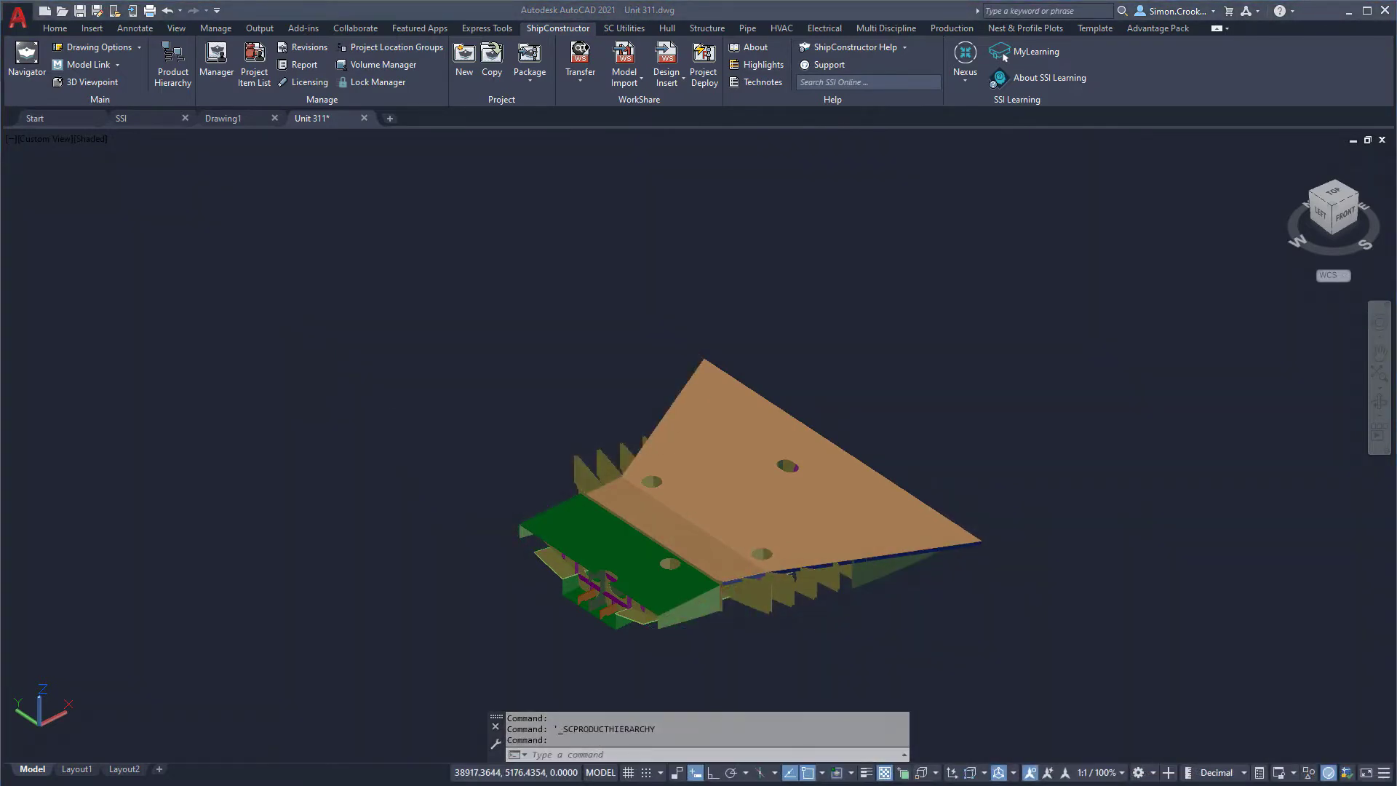
{"action": "key", "text": "ctrl+s"}
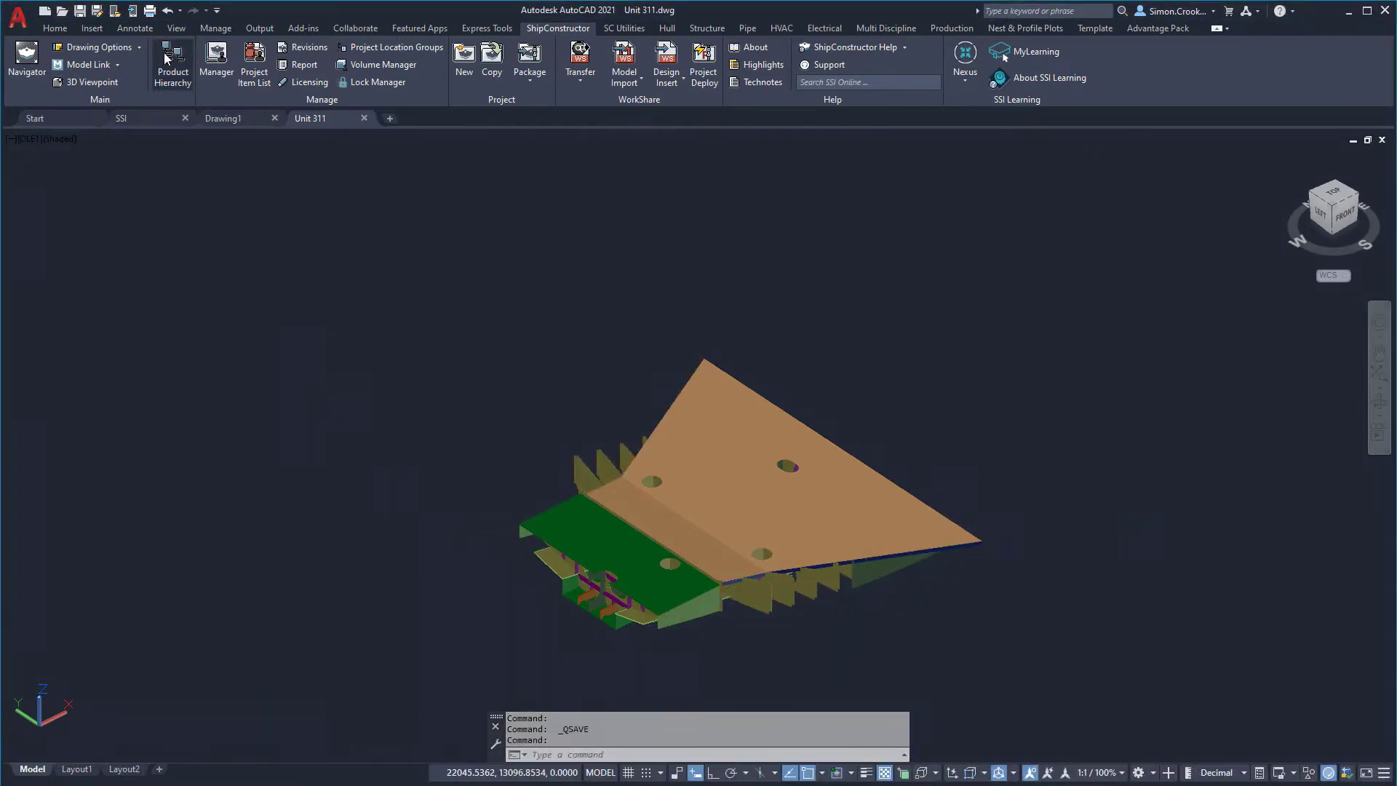
Assign deck plate 311-311P004C and the other deck plates to level 4AZ
{"action": "left_click", "coordinate": [633, 491]}
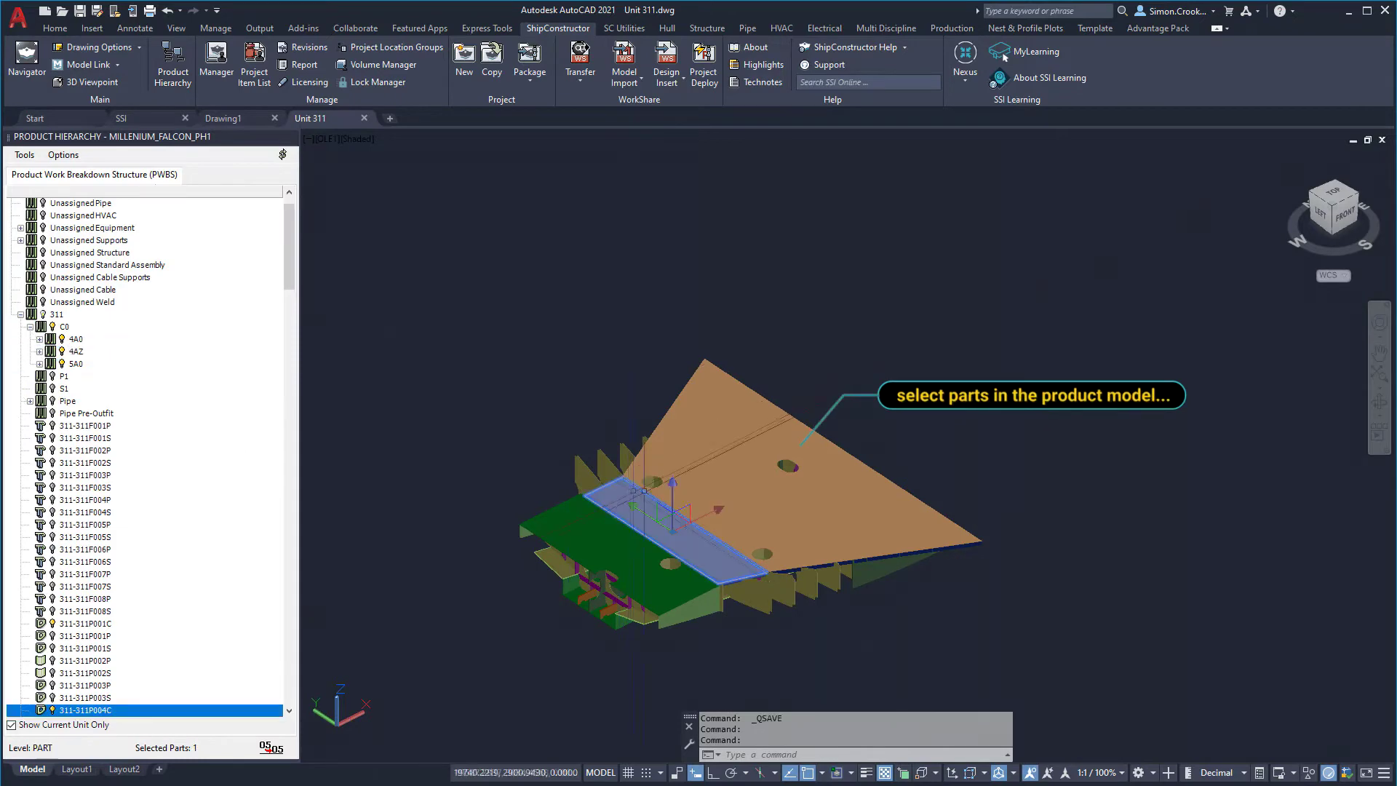
{"action": "left_click", "coordinate": [837, 510]}
{"action": "left_click", "coordinate": [655, 484]}
{"action": "scroll", "coordinate": [142, 566], "scroll_direction": "up", "scroll_amount": 6}
{"action": "left_click_drag", "start_coordinate": [109, 336], "coordinate": [109, 331]}
Assign three vertical plates to an assembly level, then bring up D04-A's options
{"action": "left_click", "coordinate": [899, 550]}
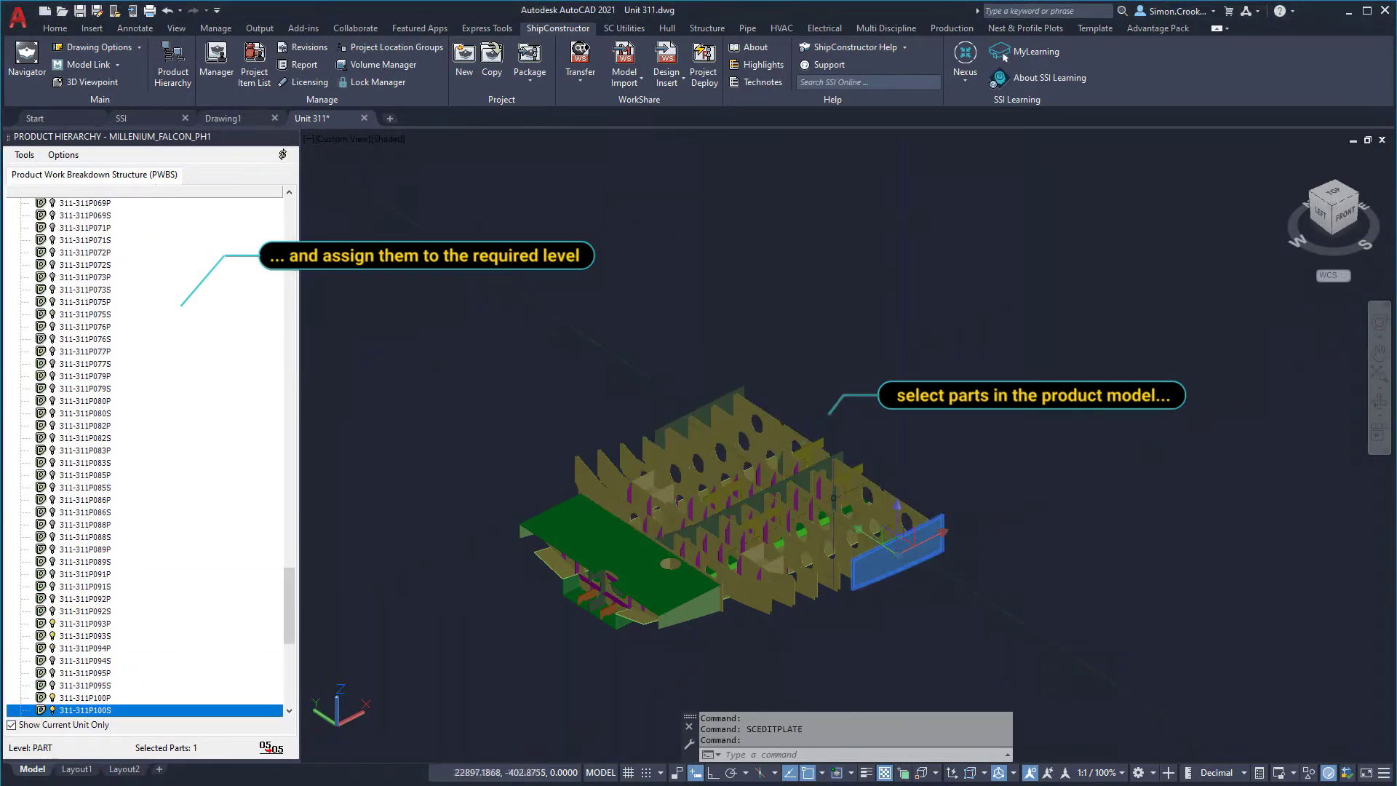
{"action": "left_click", "coordinate": [771, 502]}
{"action": "left_click", "coordinate": [696, 411]}
{"action": "left_click_drag", "start_coordinate": [85, 709], "coordinate": [194, 274]}
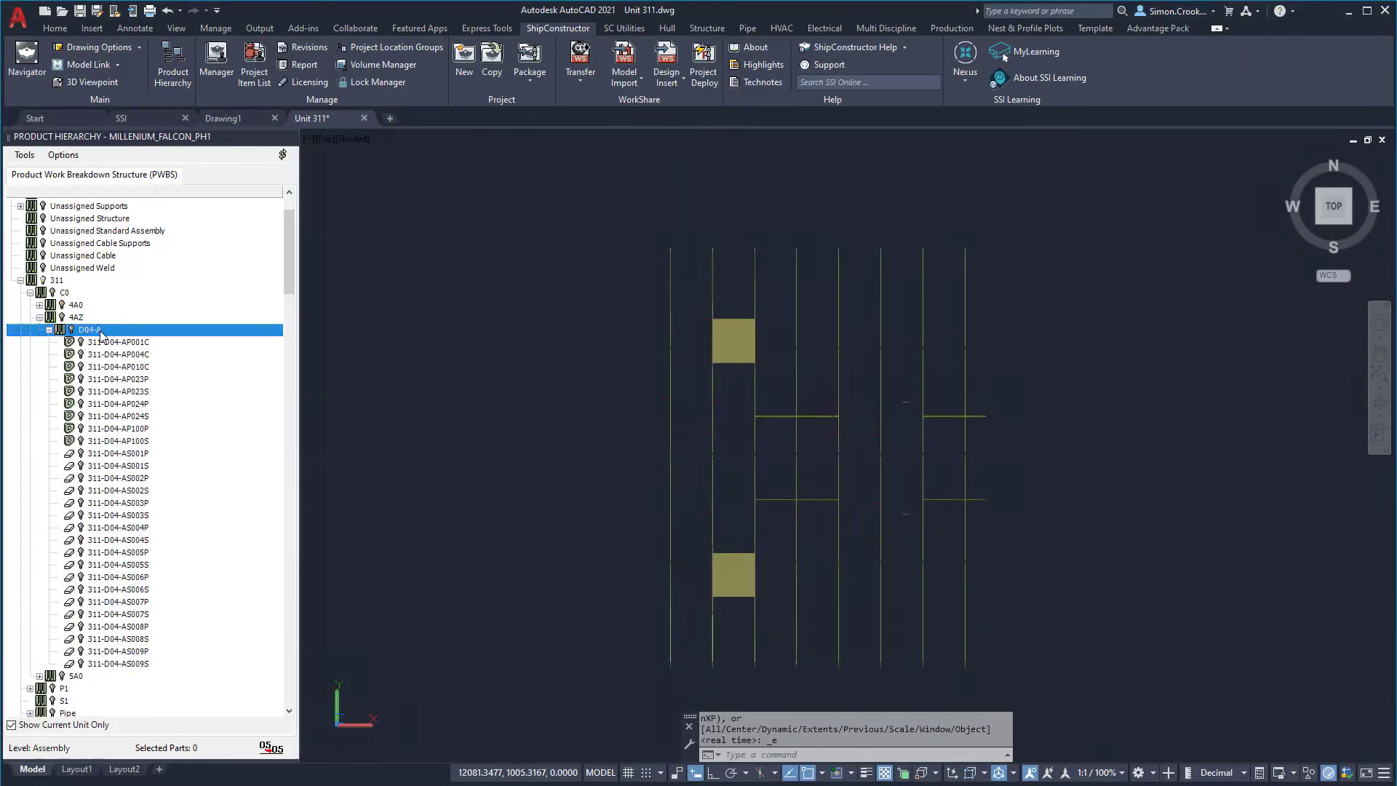
{"action": "right_click", "coordinate": [101, 335]}
Create panel L01-P under D04-A and assign its window-selected parts to it
{"action": "left_click", "coordinate": [124, 342]}
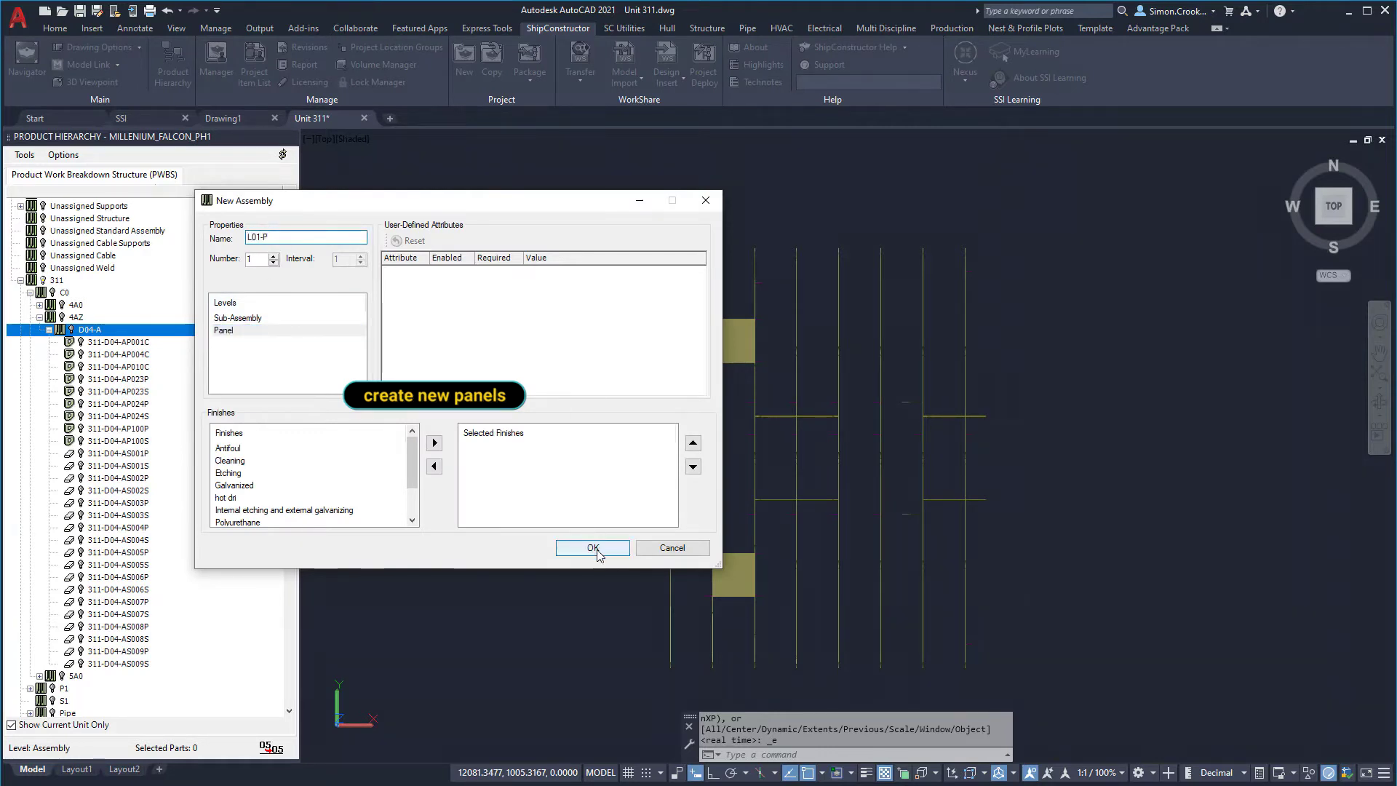
{"action": "left_click", "coordinate": [593, 548]}
{"action": "left_click", "coordinate": [952, 234]}
{"action": "left_click", "coordinate": [1040, 460]}
{"action": "left_click_drag", "start_coordinate": [174, 497], "coordinate": [155, 286]}
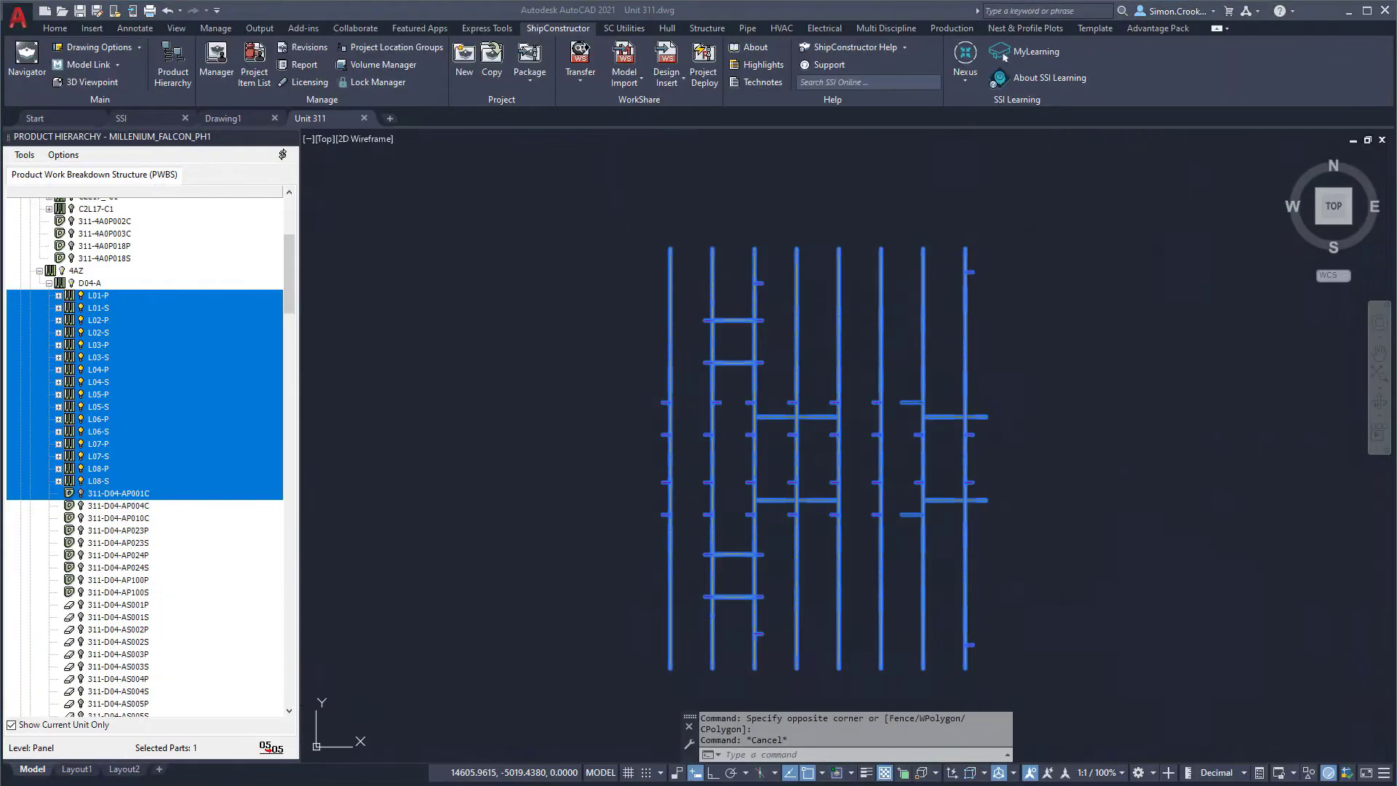
Load BL02 compartment volume 02-D01-01-C by volume with a changed selection mode, then orbit the view
{"action": "key", "text": "Escape"}
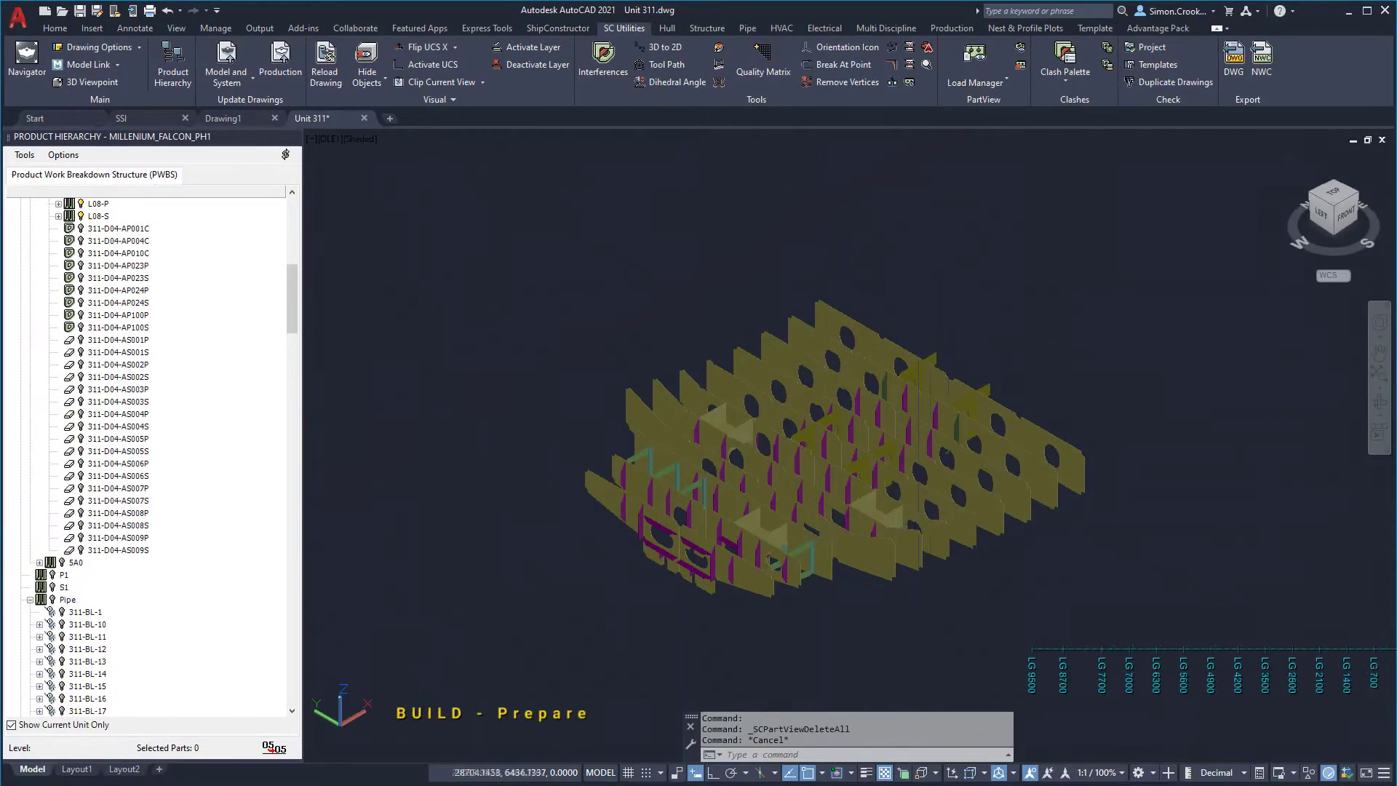
{"action": "left_click", "coordinate": [975, 73]}
{"action": "left_click", "coordinate": [466, 524]}
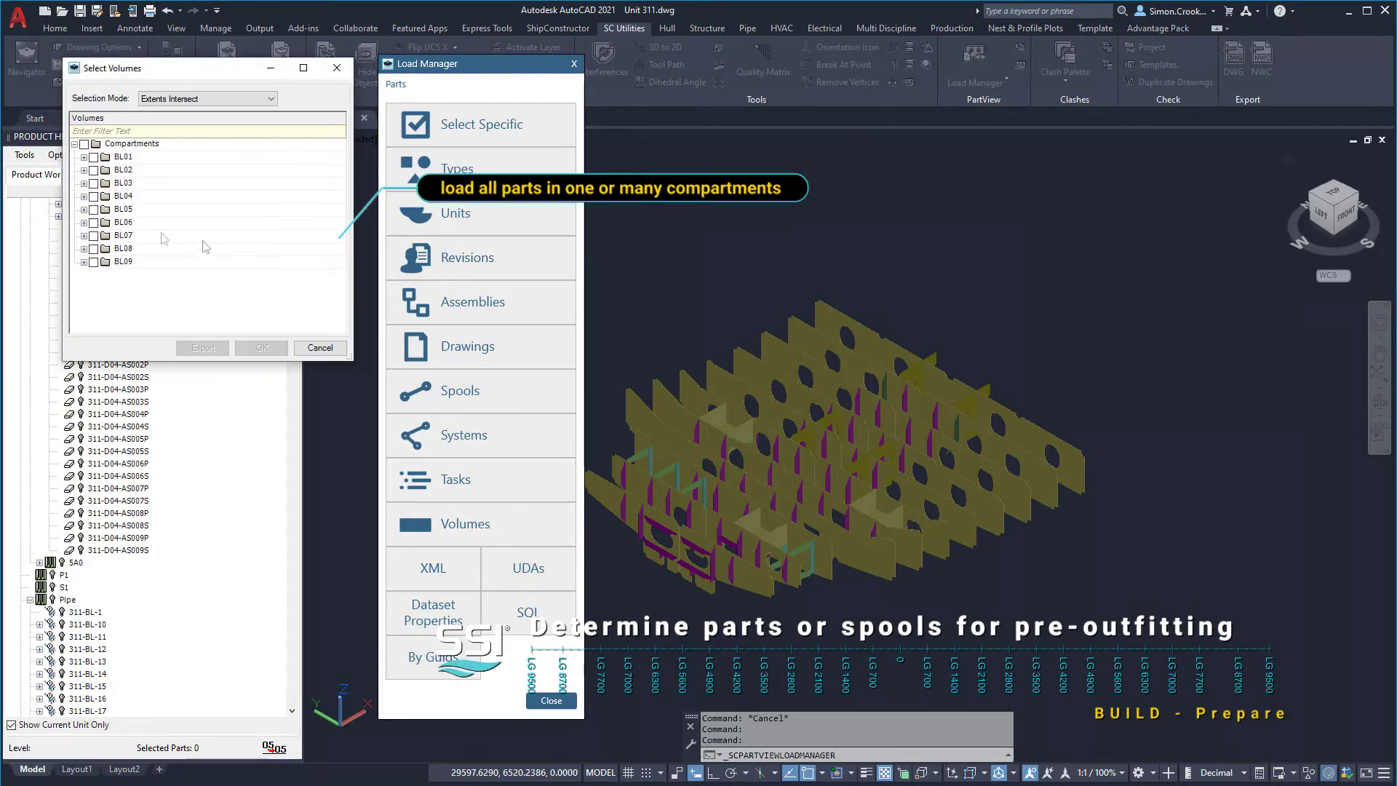
{"action": "left_click", "coordinate": [84, 170]}
{"action": "left_click", "coordinate": [208, 98]}
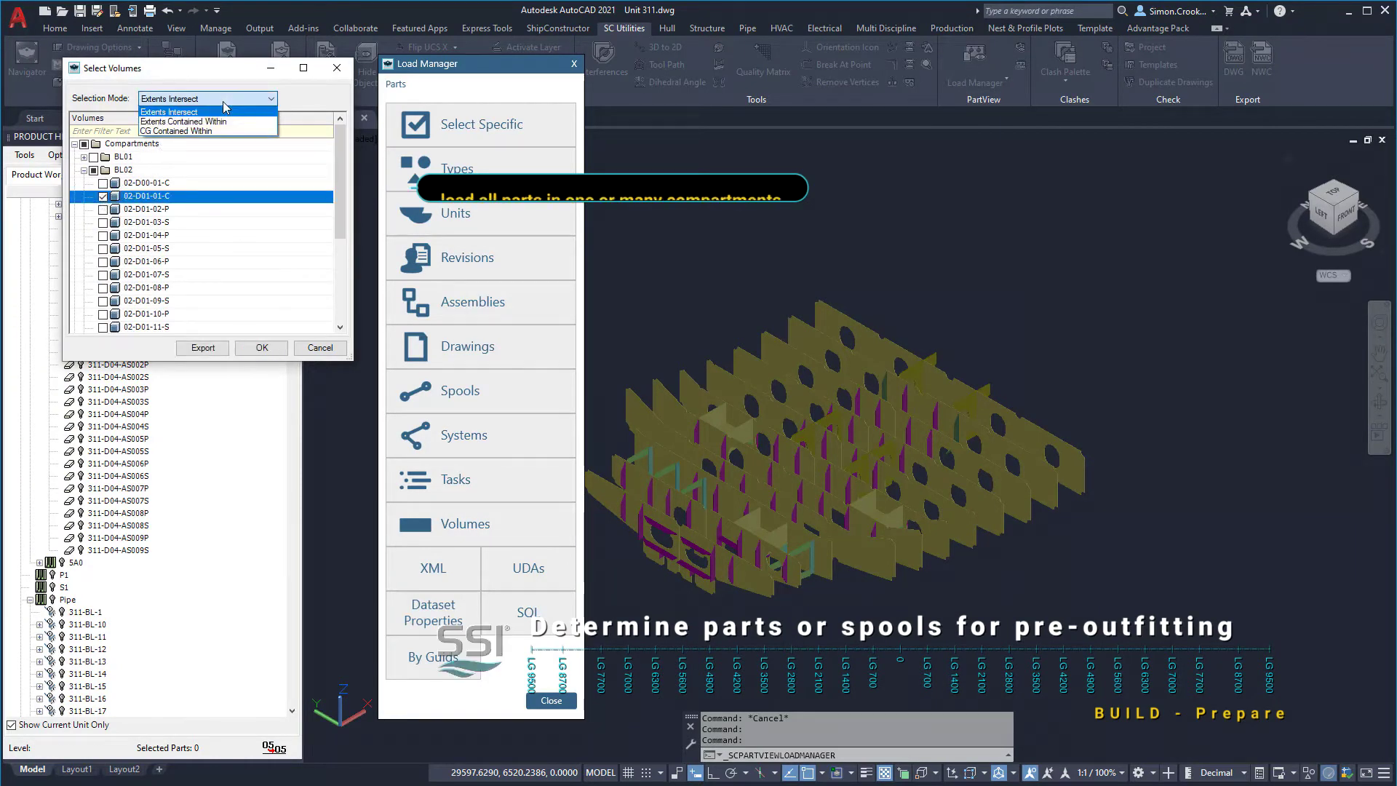
{"action": "left_click", "coordinate": [211, 131]}
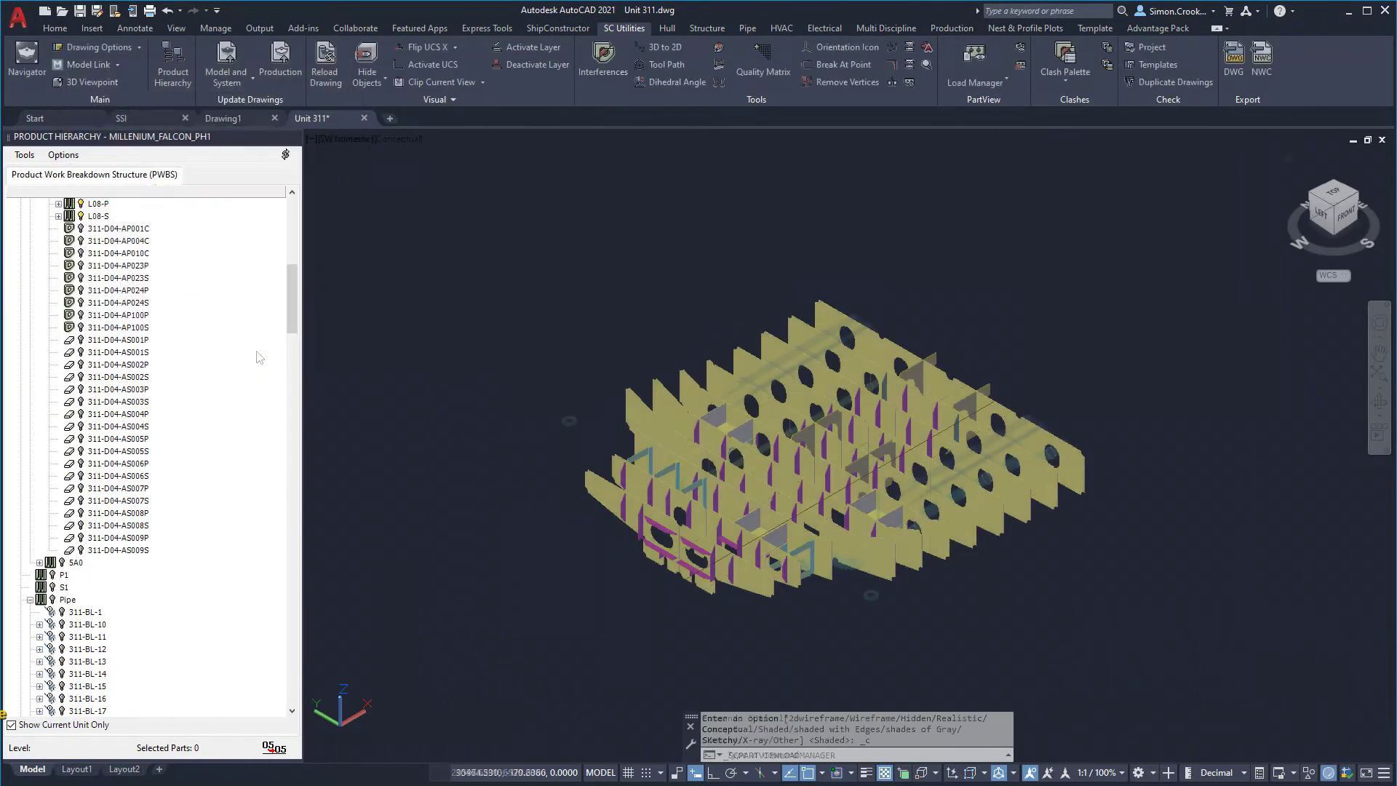
{"action": "middle_click_drag", "start_coordinate": [553, 407], "coordinate": [900, 461], "text": "shift"}
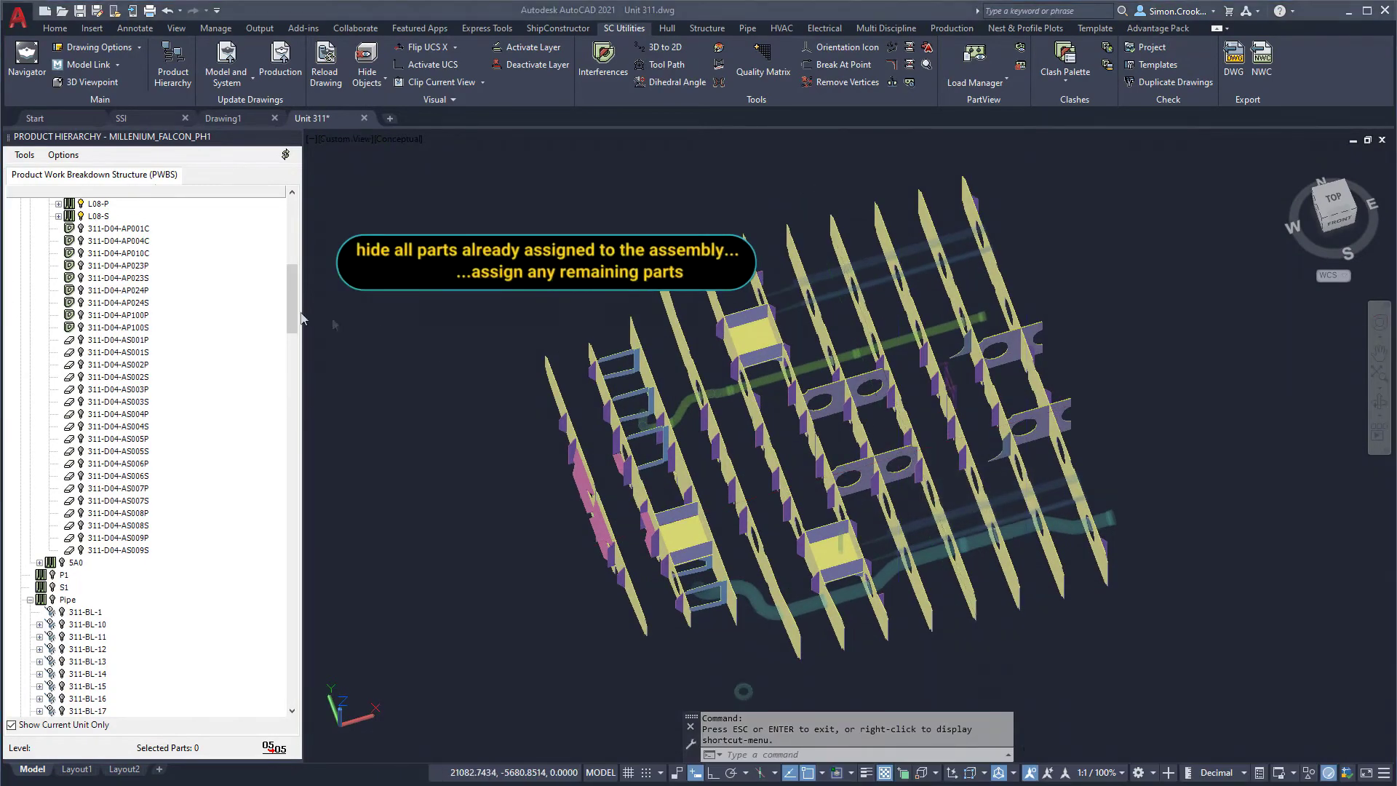
Crossing-select the 46 remaining pipe parts, assign them to D04-A, and expand D04-A
{"action": "scroll", "coordinate": [283, 296], "scroll_direction": "up", "scroll_amount": 7}
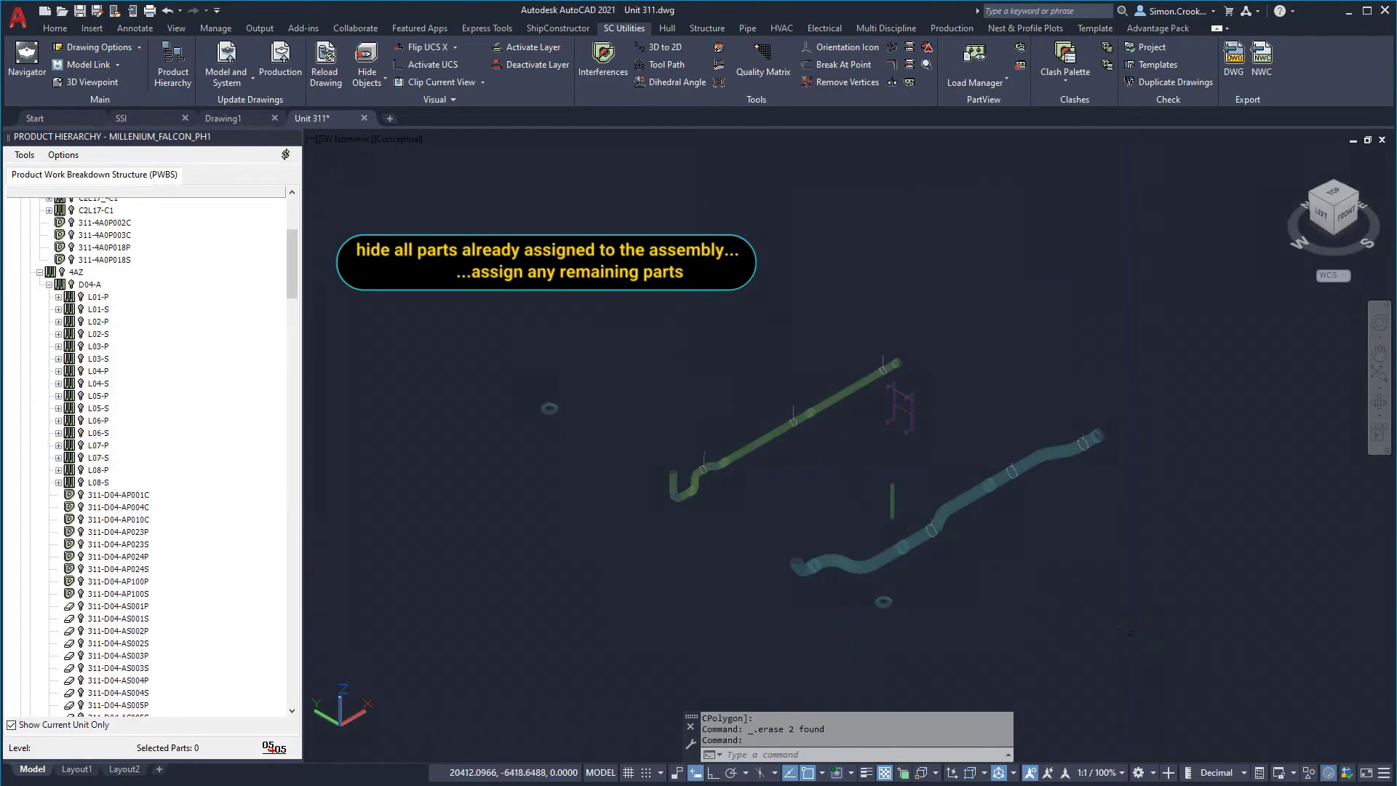
{"action": "left_click_drag", "start_coordinate": [1155, 703], "coordinate": [520, 307]}
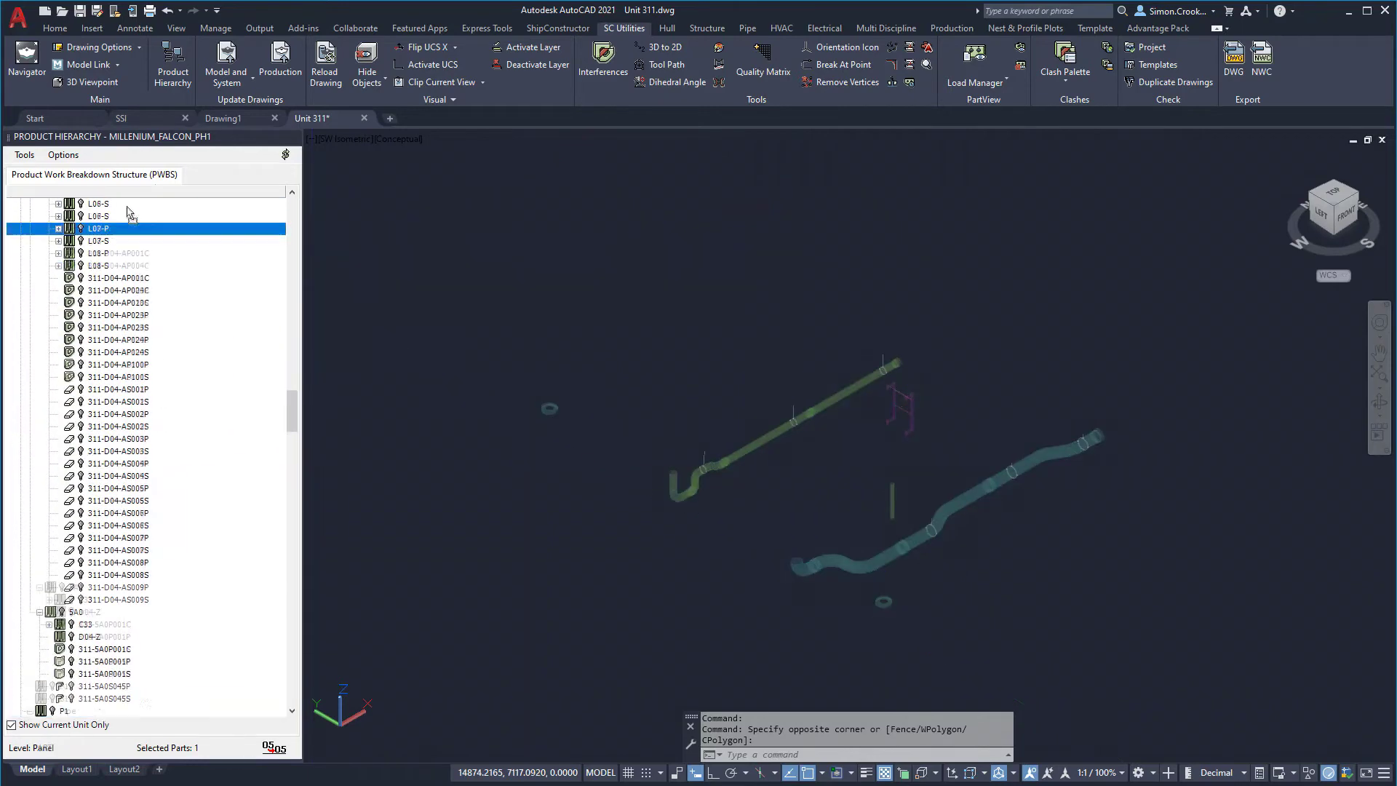
{"action": "left_click", "coordinate": [122, 240]}
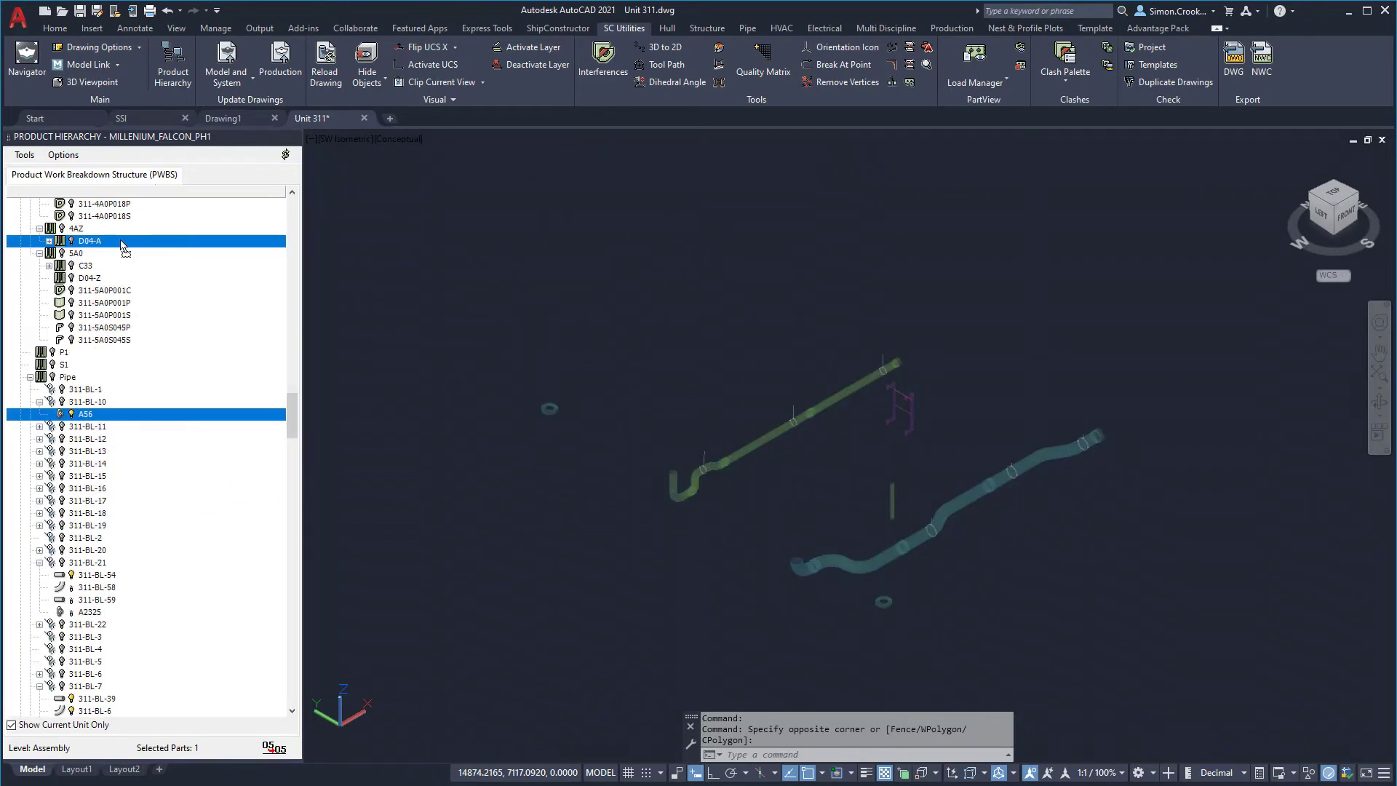
{"action": "double_click", "coordinate": [122, 242]}
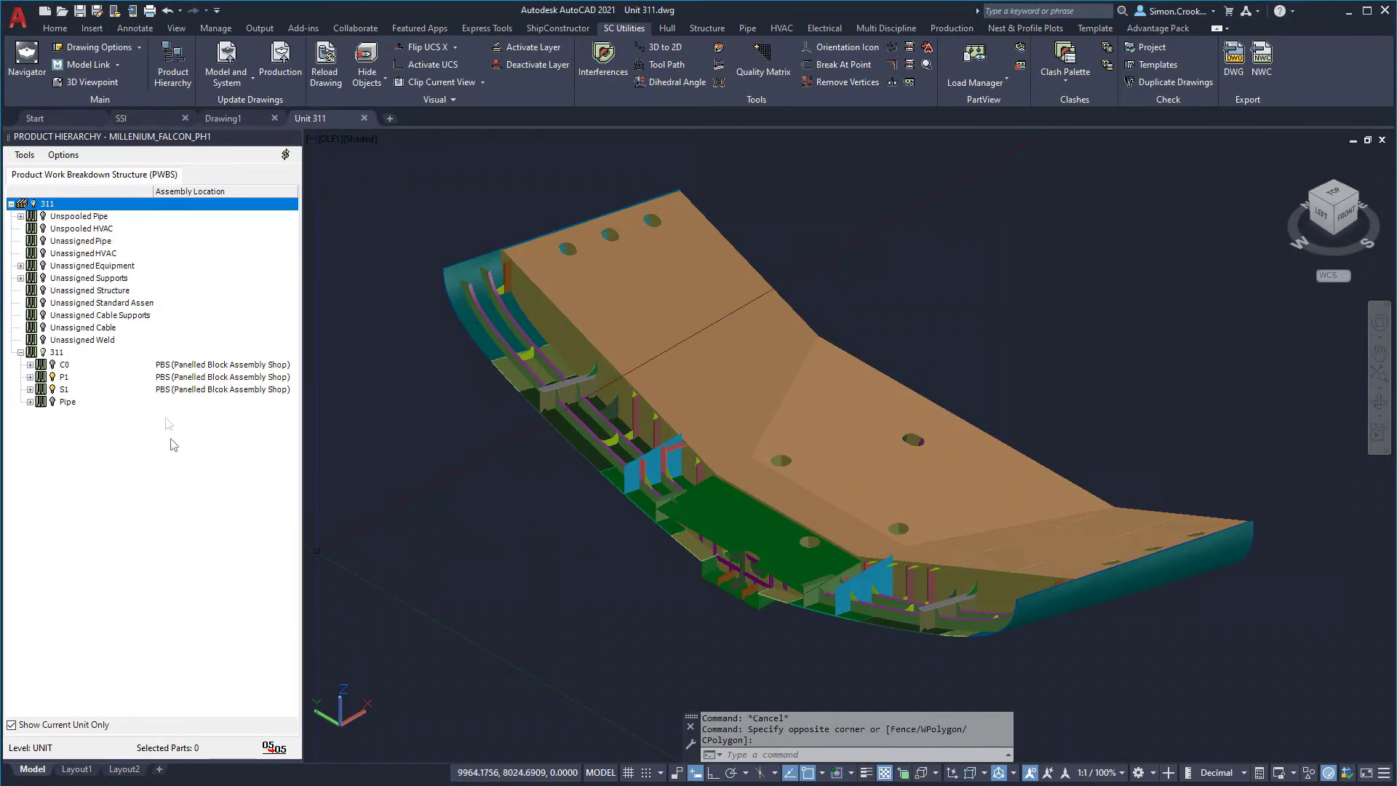
Highlight all parts of the P1 and S1 outboard assemblies to check them
{"action": "left_click", "coordinate": [163, 378]}
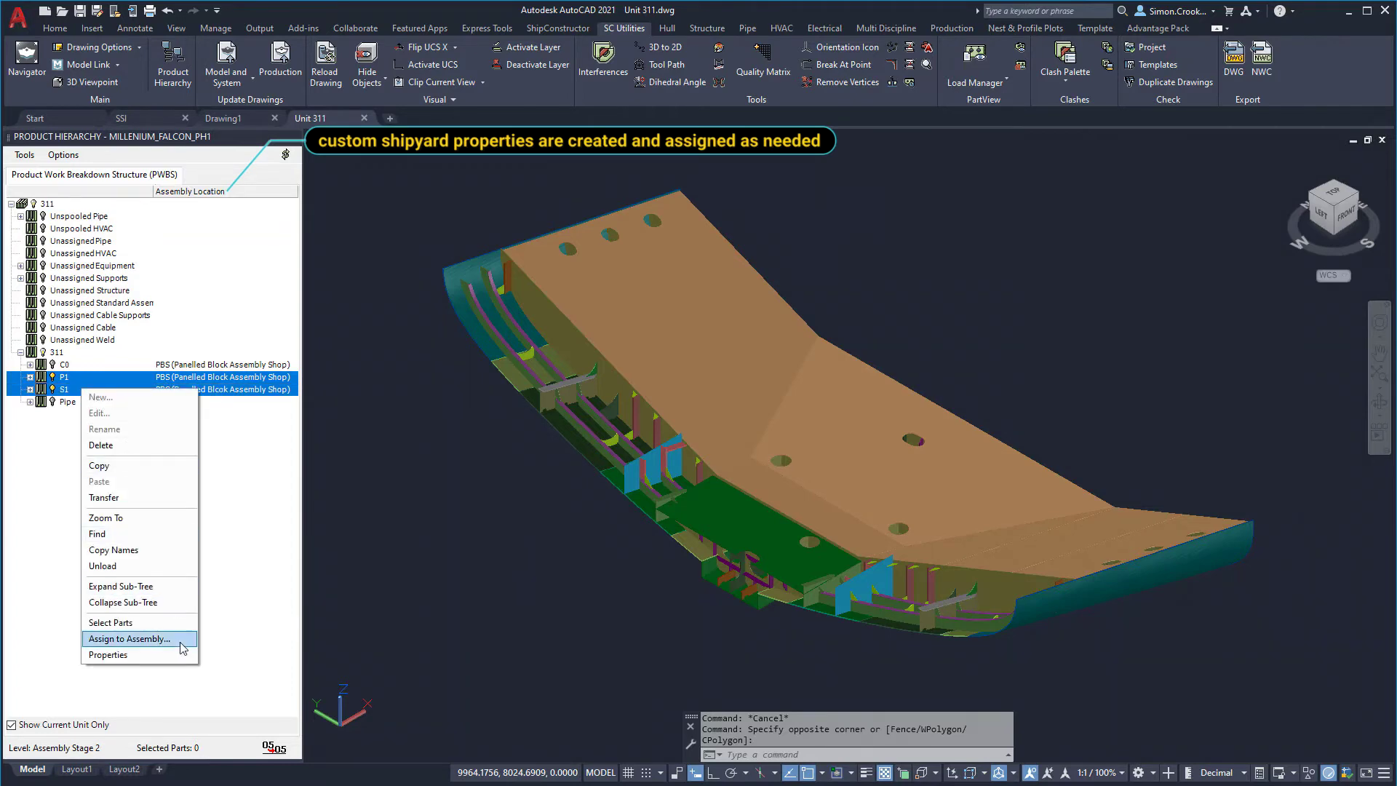
{"action": "left_click", "coordinate": [116, 622]}
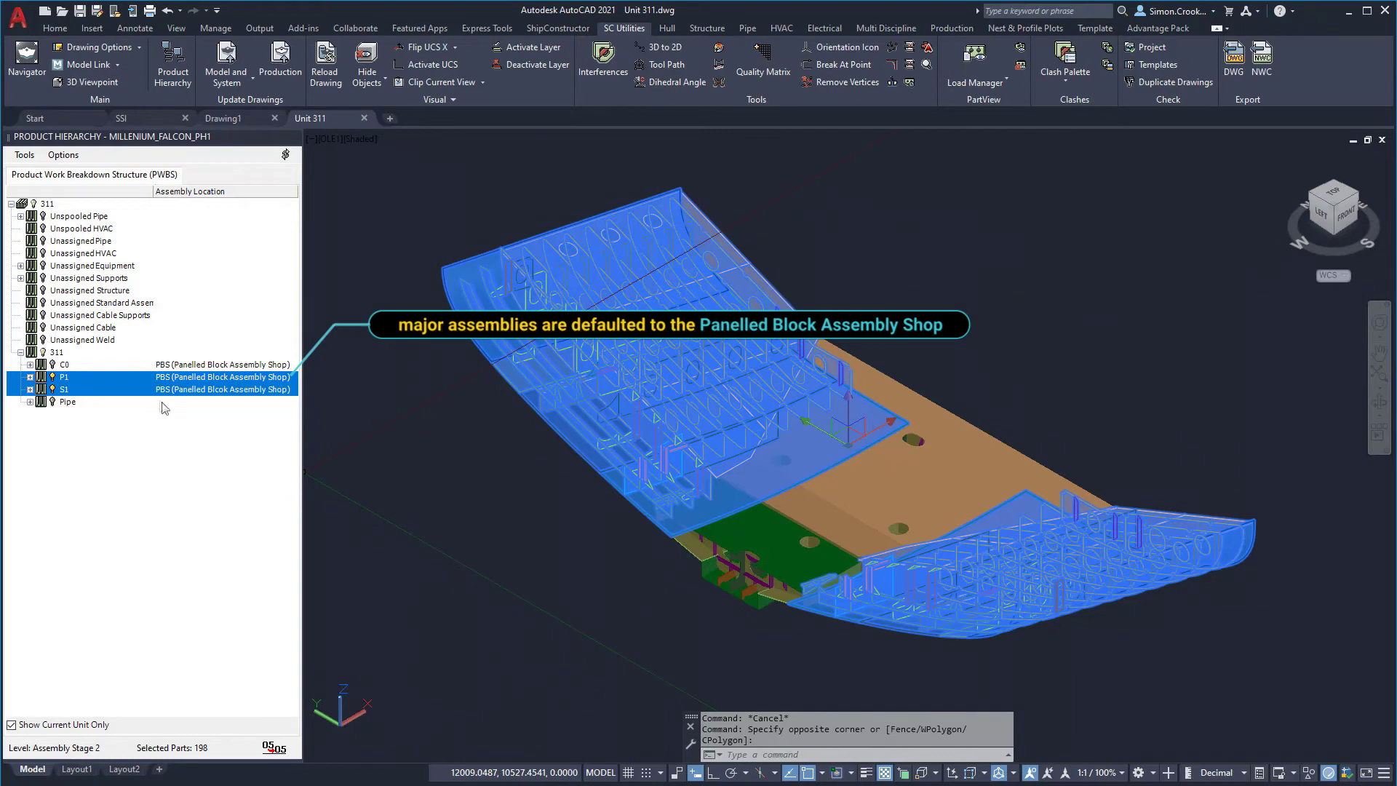
{"action": "key", "text": "Escape"}
Set P1's Assembly Location to CBS (Curved Block Assembly Shop)
{"action": "right_click", "coordinate": [118, 382]}
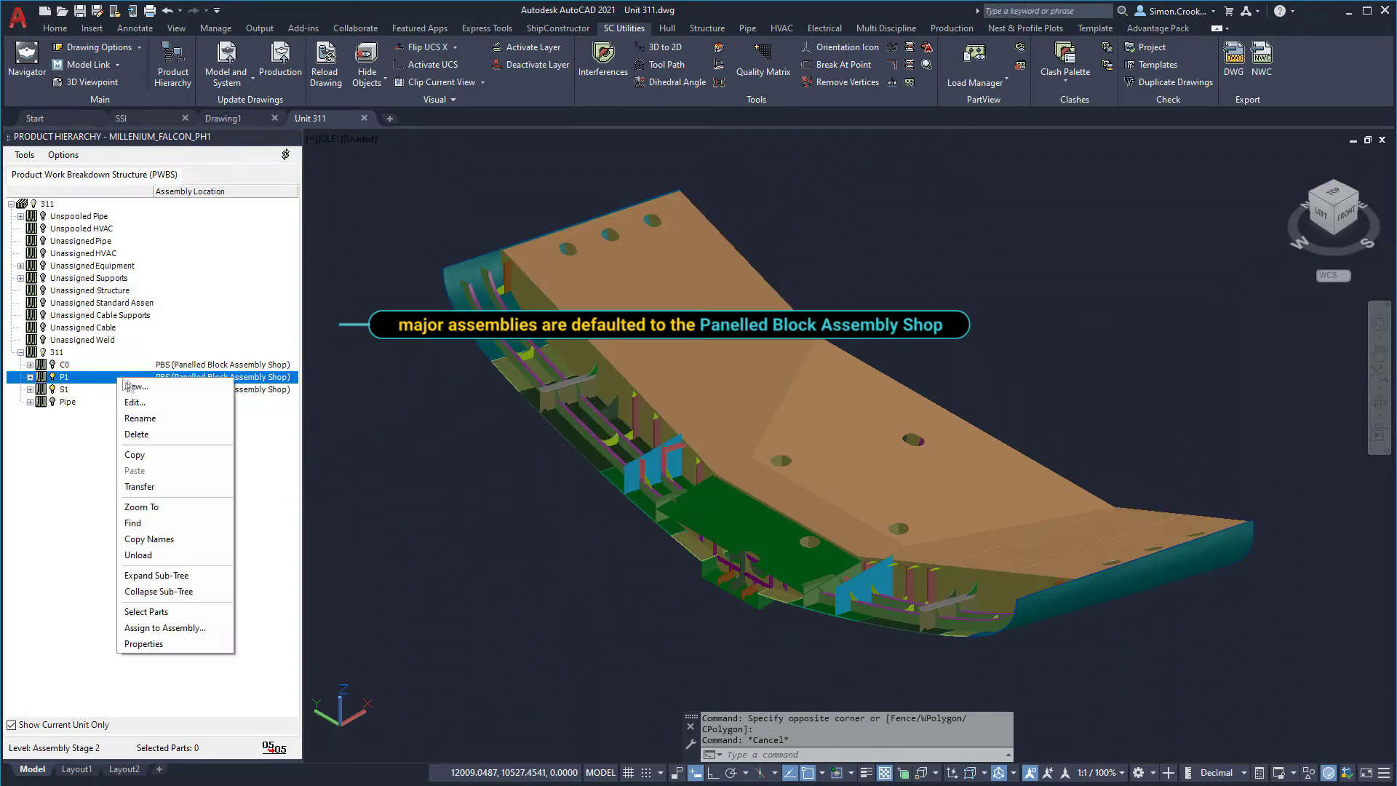
{"action": "left_click", "coordinate": [134, 486]}
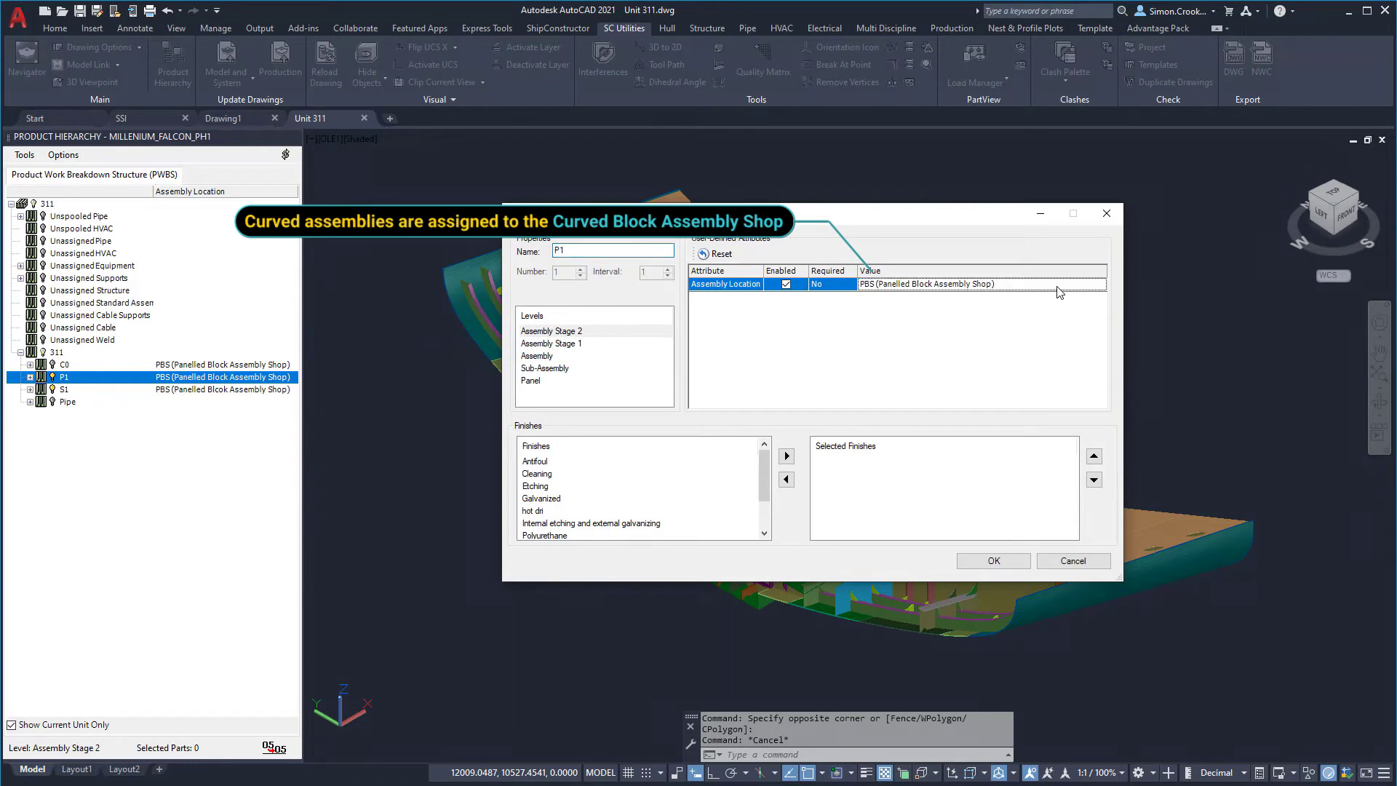
{"action": "key", "text": "Up"}
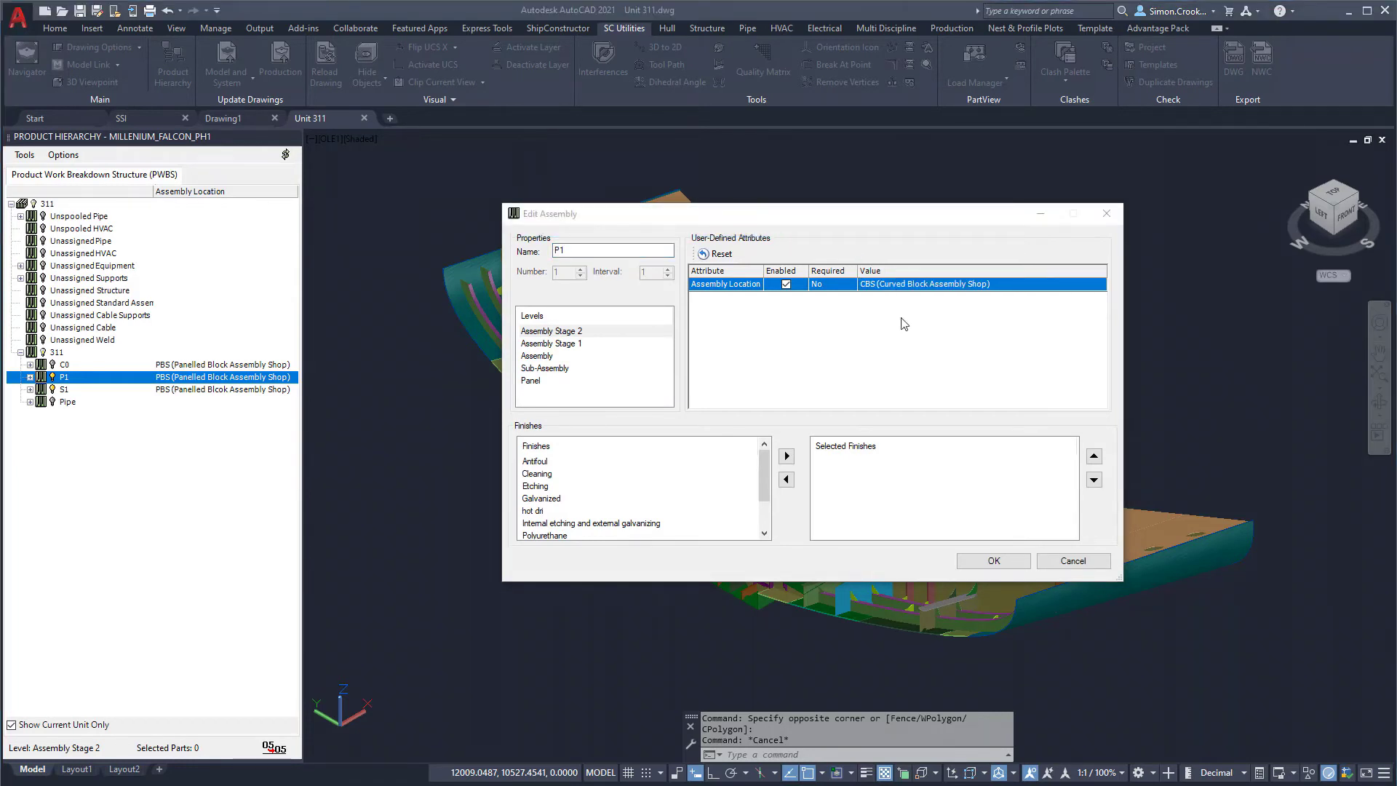
{"action": "left_click", "coordinate": [994, 561]}
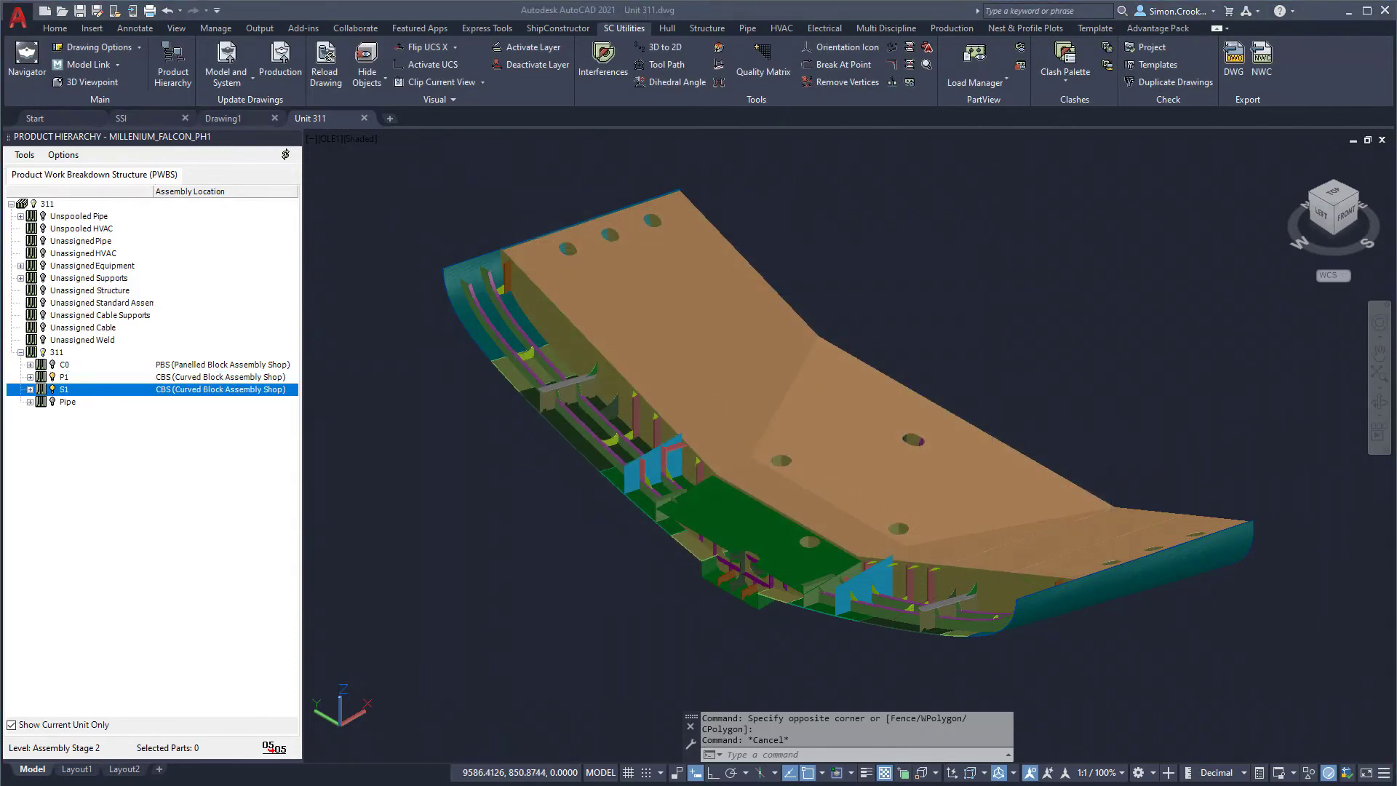